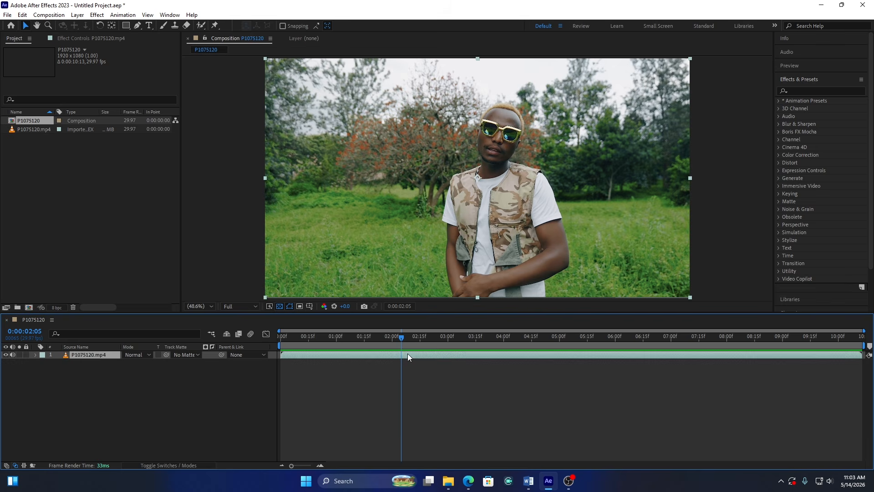
- Split the P1075120.mp4 layer at 0:00:02:05 and split the remaining footage again at 0:00:04:03
{"action": "left_click", "coordinate": [22, 15]}
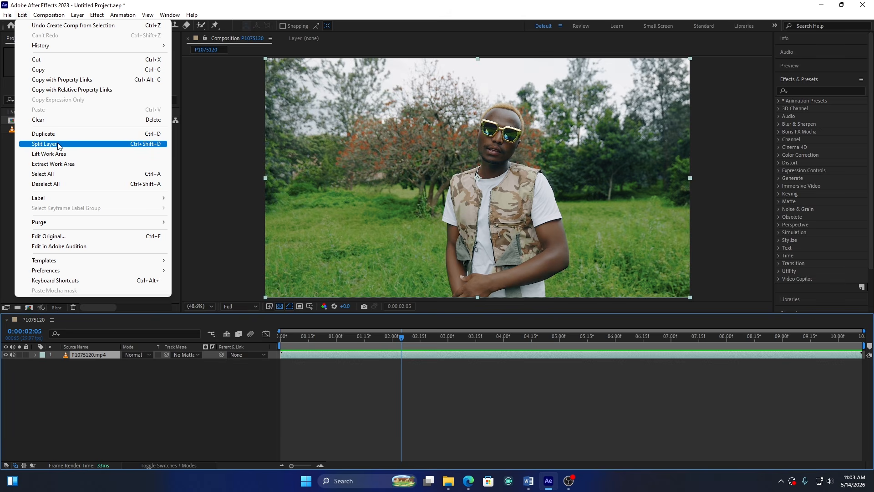
{"action": "left_click", "coordinate": [144, 149]}
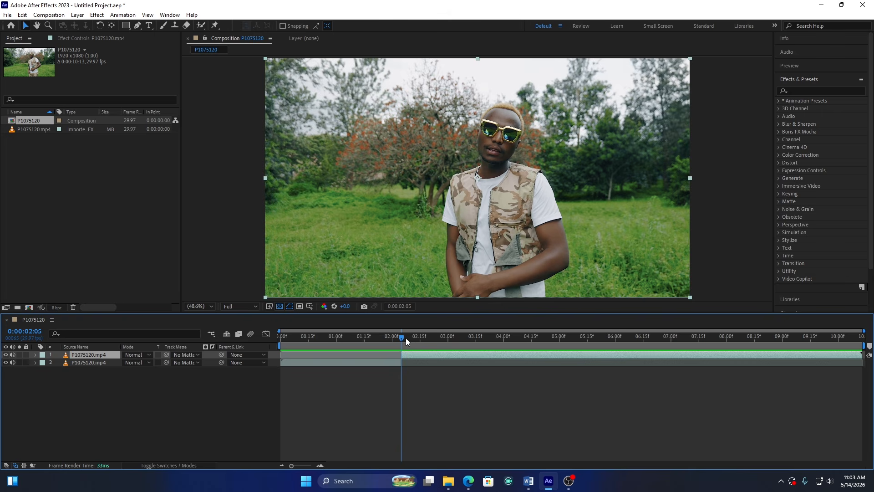
{"action": "key", "text": "space"}
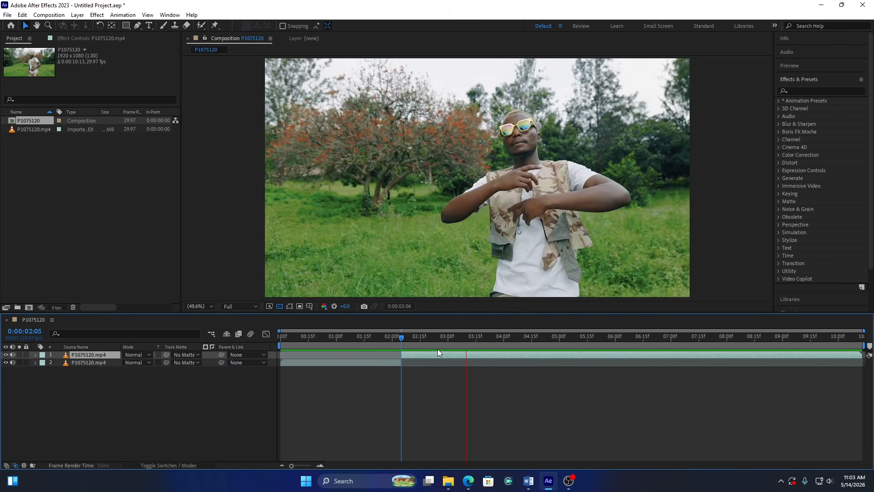
{"action": "key", "text": "space"}
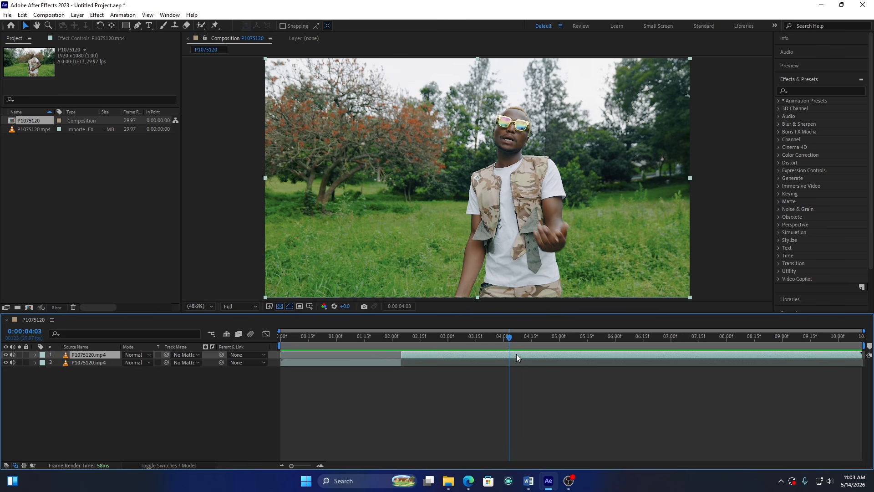
{"action": "left_click", "coordinate": [22, 14]}
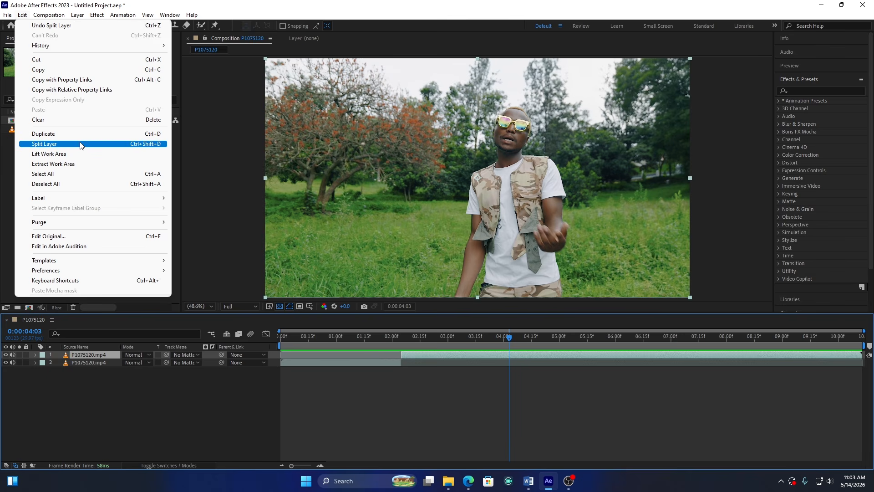
{"action": "left_click", "coordinate": [81, 144]}
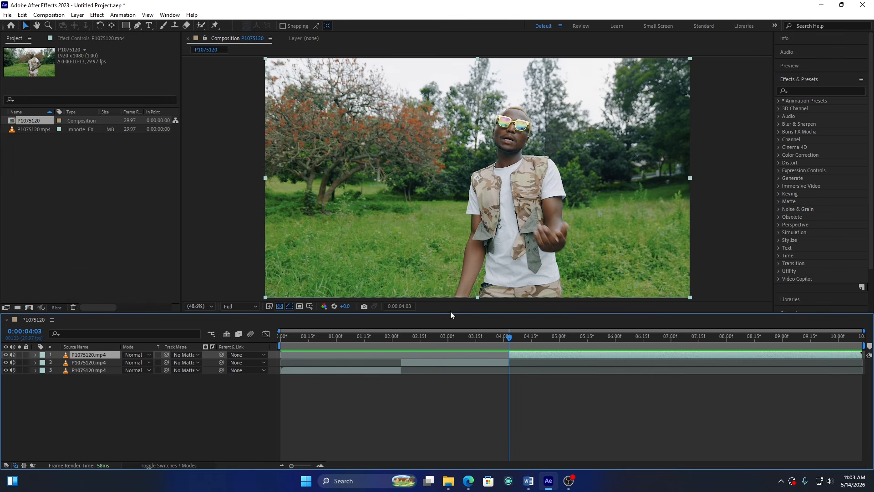
- Open the middle segment of the split footage in its own layer view
{"action": "left_click", "coordinate": [453, 362]}
{"action": "left_click", "coordinate": [457, 336]}
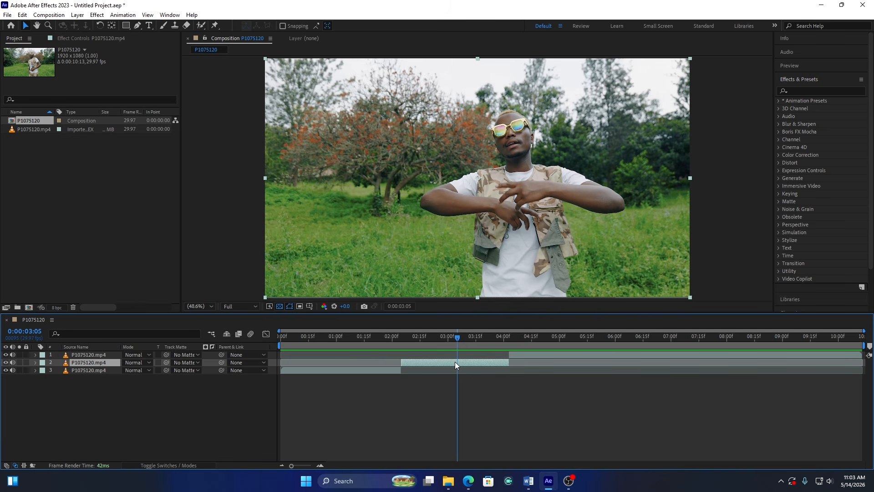
{"action": "double_click", "coordinate": [455, 361]}
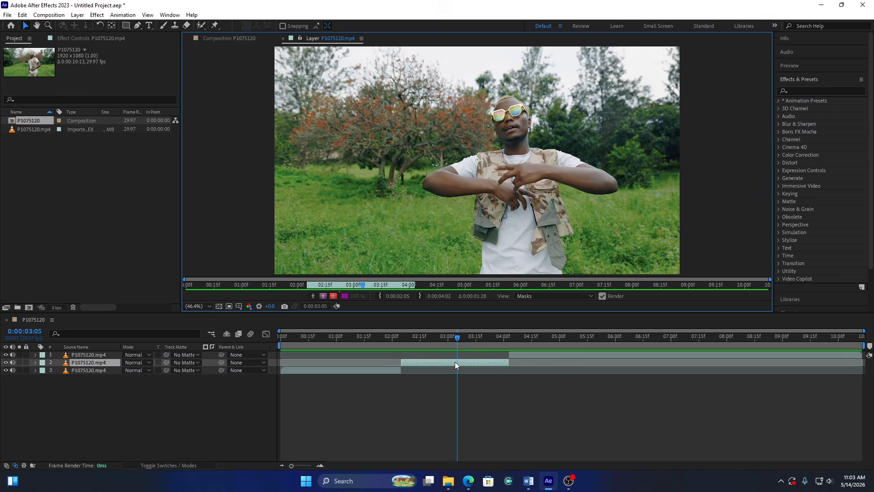
- Paint a Roto Brush selection over the whole man at 0:00:02:05, including his vest, sleeve, head and sunglasses
{"action": "left_click", "coordinate": [202, 27]}
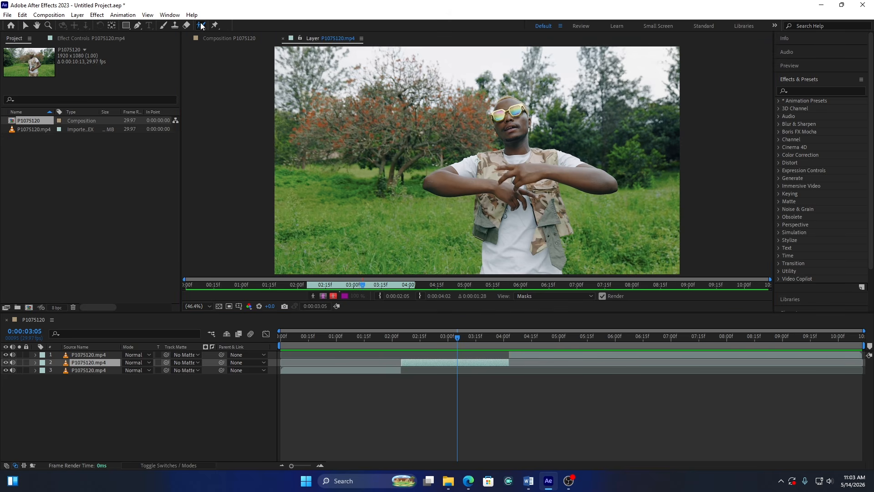
{"action": "left_click_drag", "start_coordinate": [418, 337], "coordinate": [407, 336]}
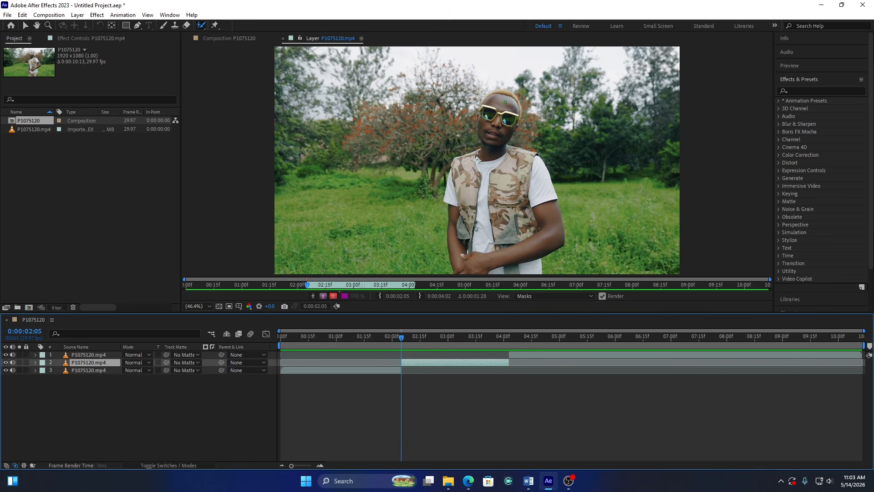
{"action": "mouse_move", "coordinate": [507, 96]}
{"action": "left_mouse_down"}
{"action": "mouse_move", "coordinate": [493, 108]}
{"action": "mouse_move", "coordinate": [487, 176]}
{"action": "mouse_move", "coordinate": [519, 174]}
{"action": "mouse_move", "coordinate": [542, 211]}
{"action": "mouse_move", "coordinate": [547, 236]}
{"action": "left_mouse_up"}
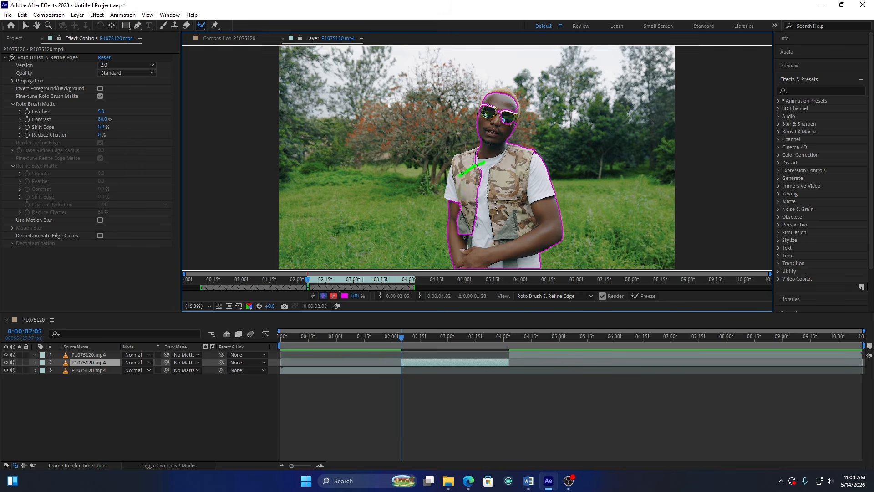
{"action": "left_click_drag", "start_coordinate": [457, 177], "coordinate": [451, 191]}
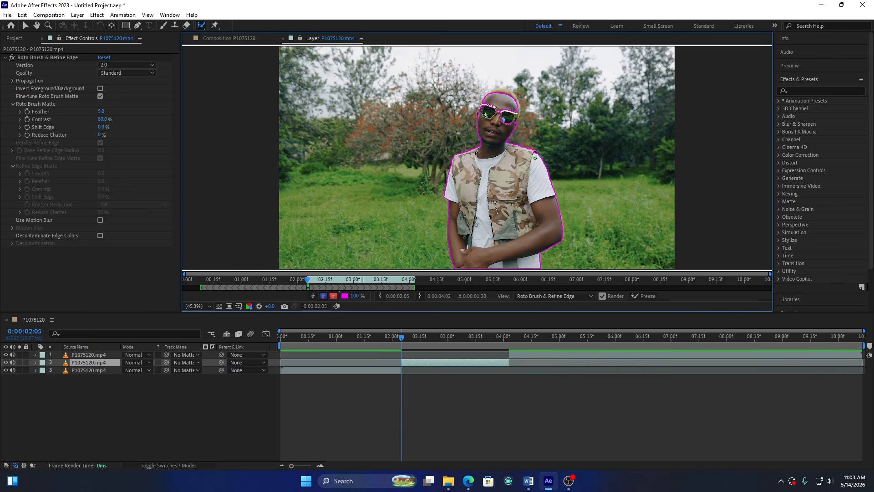
{"action": "left_click_drag", "start_coordinate": [535, 155], "coordinate": [516, 103]}
{"action": "mouse_move", "coordinate": [505, 125]}
{"action": "left_mouse_down"}
{"action": "mouse_move", "coordinate": [485, 102]}
{"action": "mouse_move", "coordinate": [505, 93]}
{"action": "mouse_move", "coordinate": [516, 122]}
{"action": "left_mouse_up"}
{"action": "left_click_drag", "start_coordinate": [498, 92], "coordinate": [481, 117]}
- Play the preview from 0:00:02:05 to propagate the Roto Brush selection through the middle segment
{"action": "left_click", "coordinate": [789, 65]}
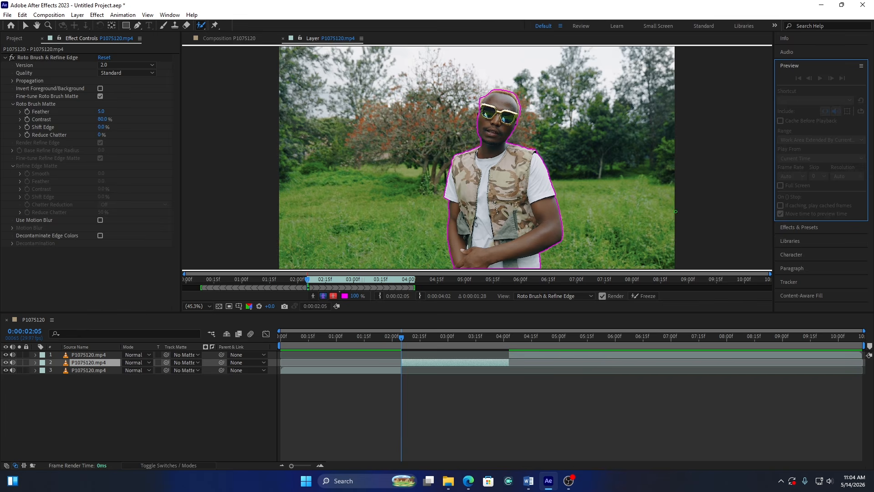
{"action": "left_click", "coordinate": [429, 362]}
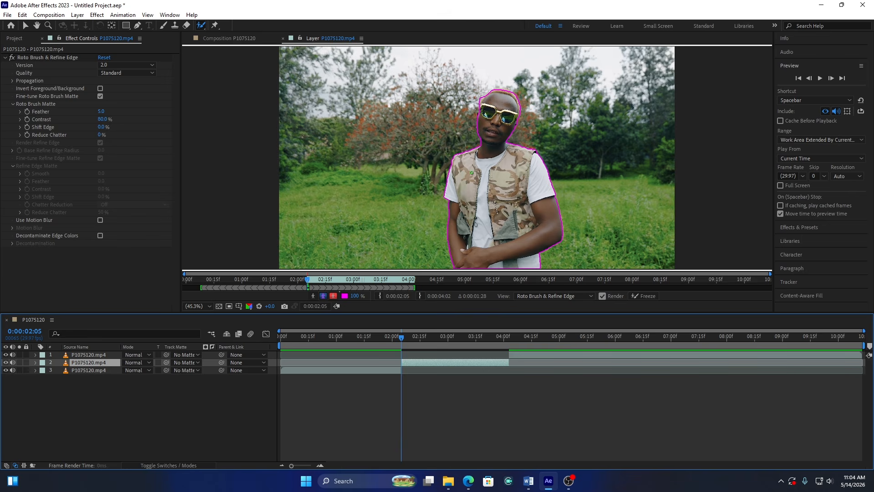
{"action": "left_click", "coordinate": [819, 78]}
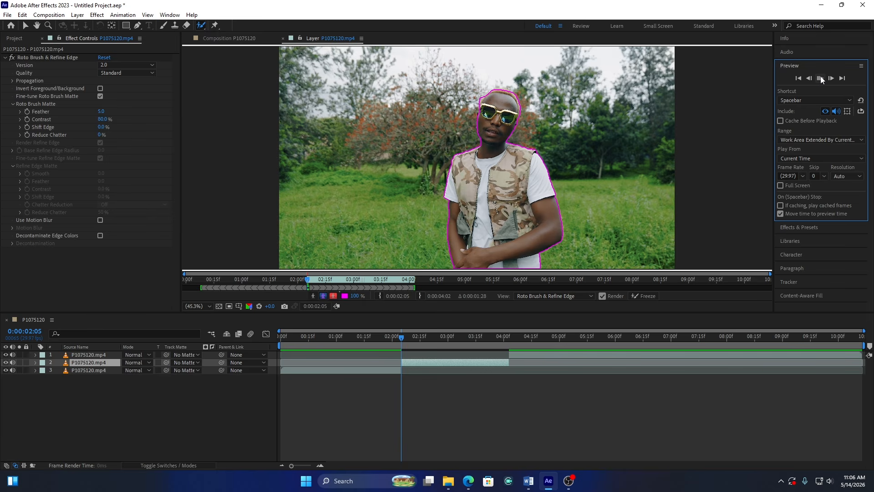
{"action": "left_click", "coordinate": [820, 79]}
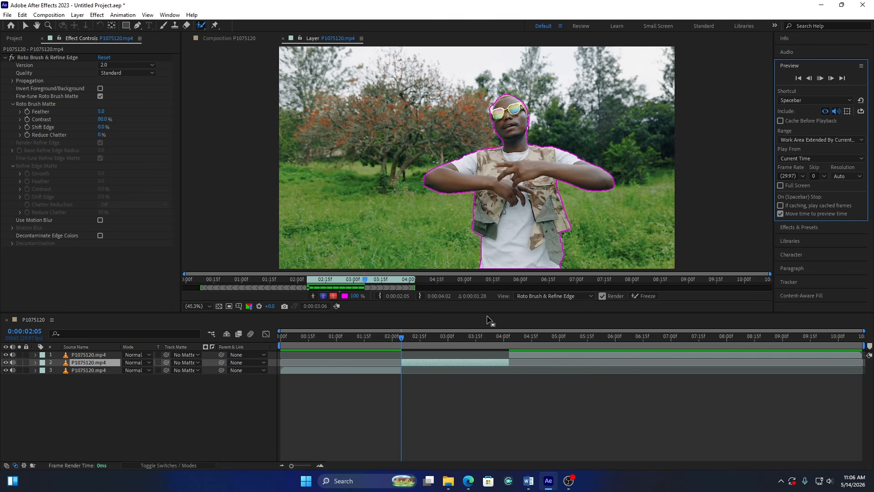
{"action": "left_click", "coordinate": [379, 279]}
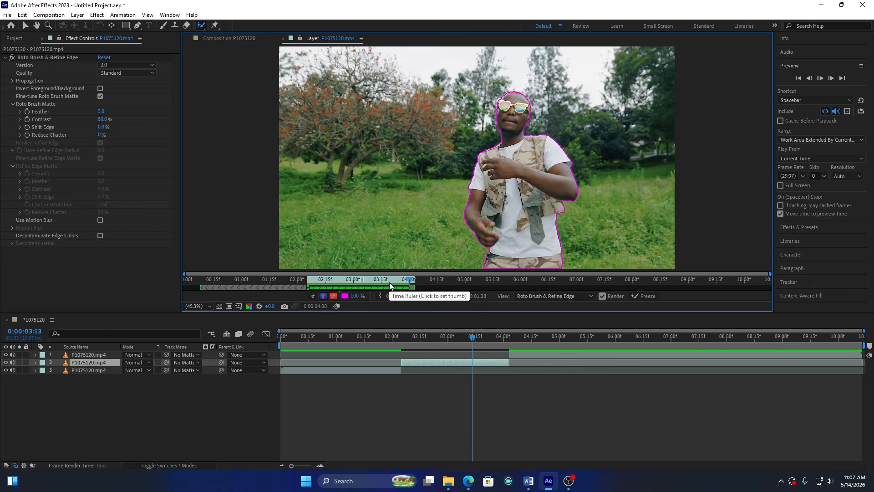
{"action": "key", "text": "space"}
- Replay the middle segment from near its start to check how the Roto Brush outline follows the man
{"action": "left_click_drag", "start_coordinate": [409, 335], "coordinate": [405, 339]}
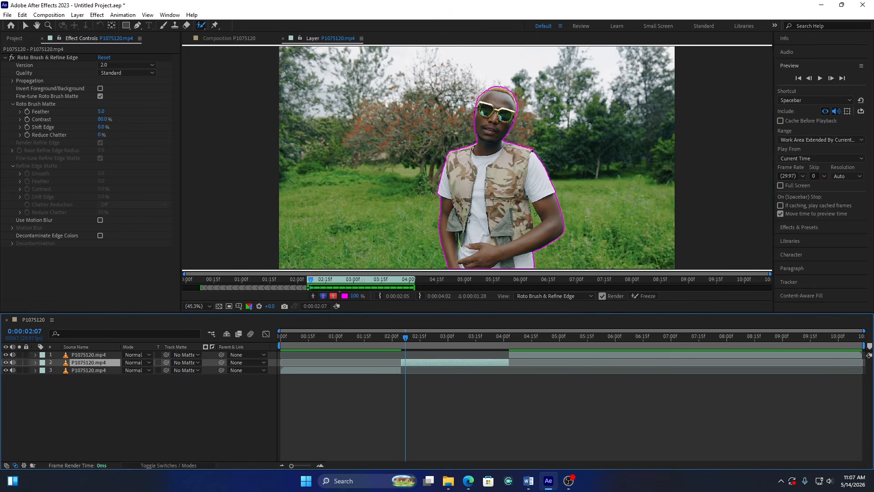
{"action": "key", "text": "space"}
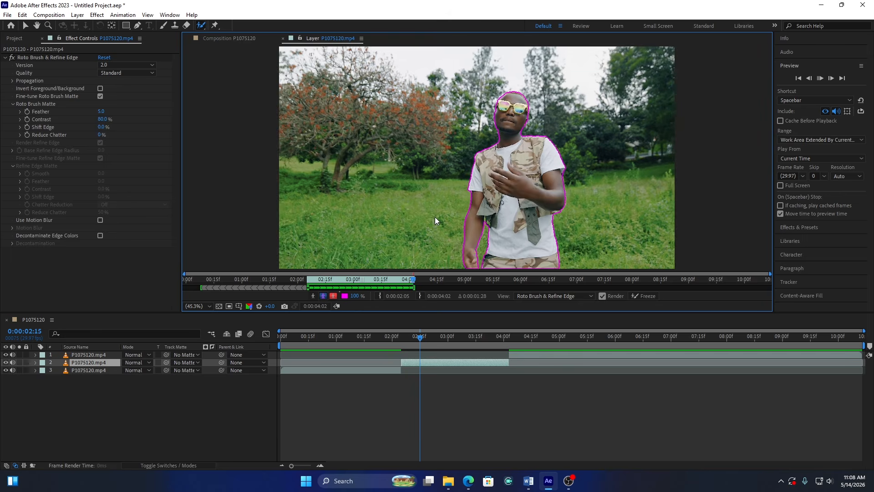
{"action": "key", "text": "space"}
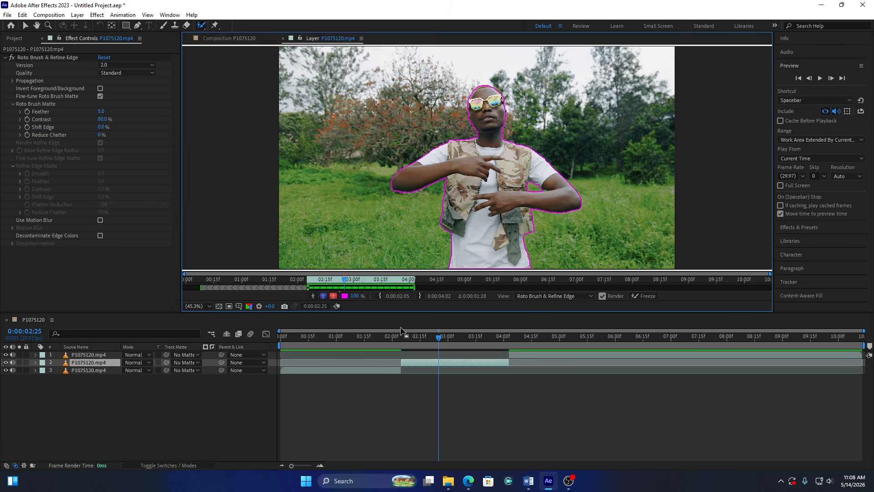
- Return to 0:00:02:05, freeze the Roto Brush propagation, and go back to the composition view
{"action": "left_click_drag", "start_coordinate": [416, 337], "coordinate": [403, 338]}
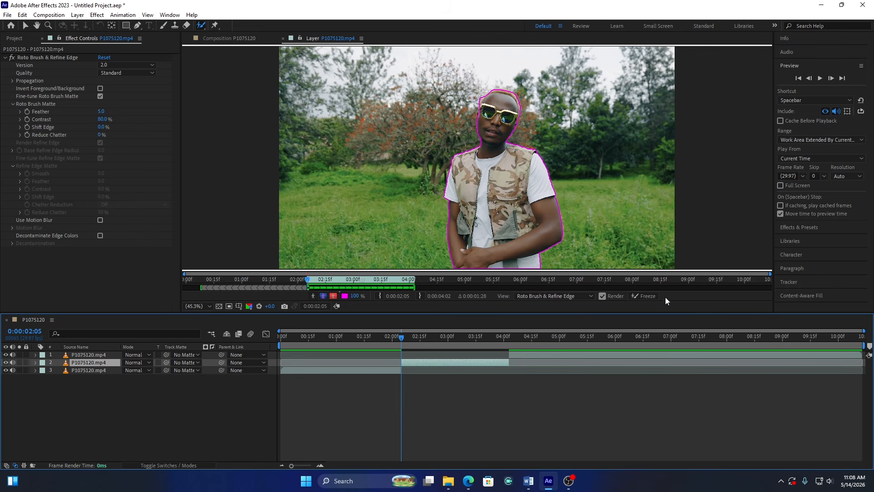
{"action": "left_click", "coordinate": [646, 297]}
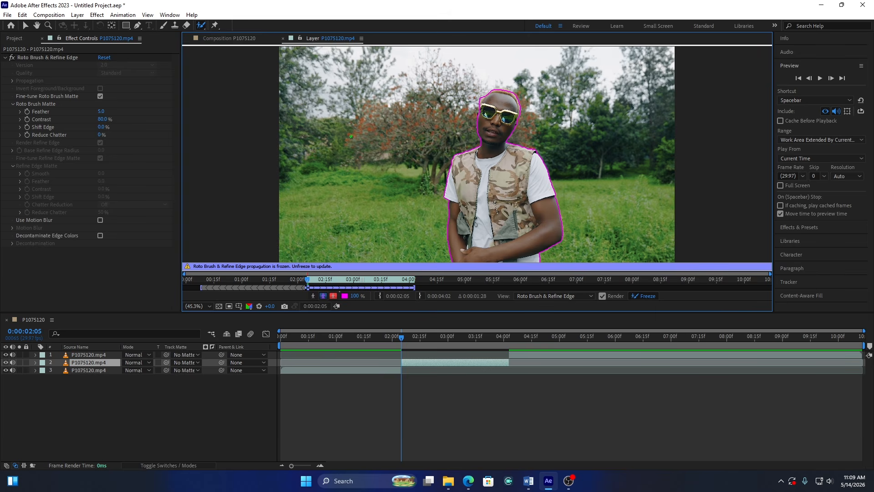
{"action": "left_click", "coordinate": [284, 41]}
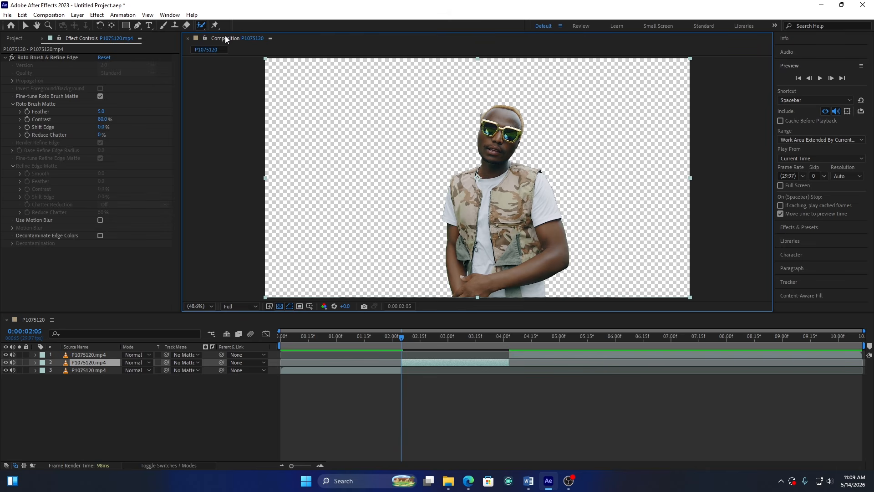
- Duplicate the rotoscoped middle segment and delete Roto Brush & Refine Edge from the lower copy
{"action": "left_click_drag", "start_coordinate": [417, 340], "coordinate": [440, 355]}
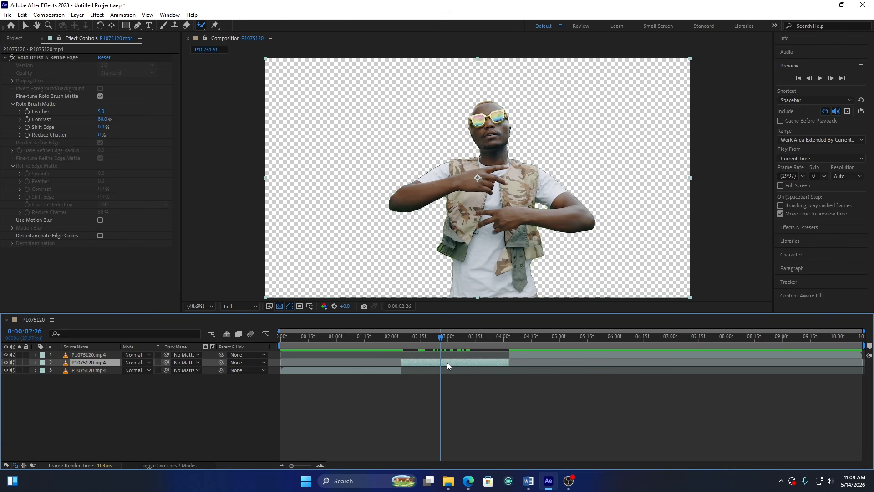
{"action": "key", "text": "ctrl+d"}
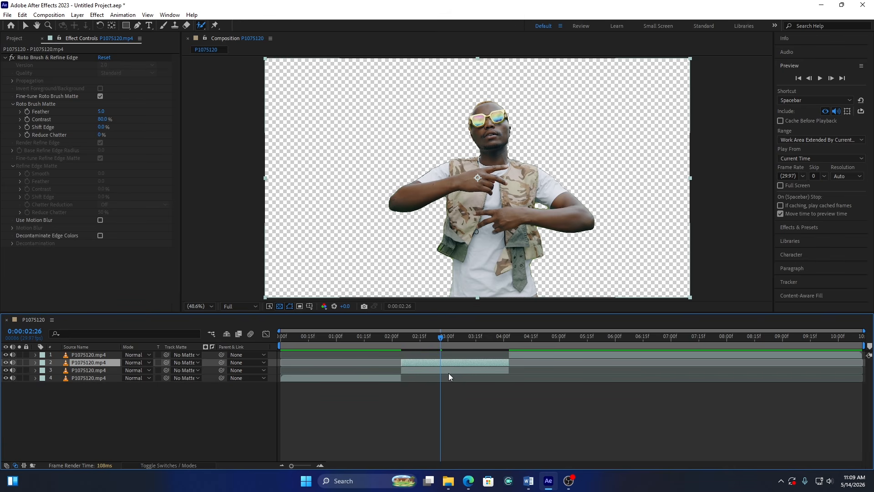
{"action": "left_click", "coordinate": [449, 370]}
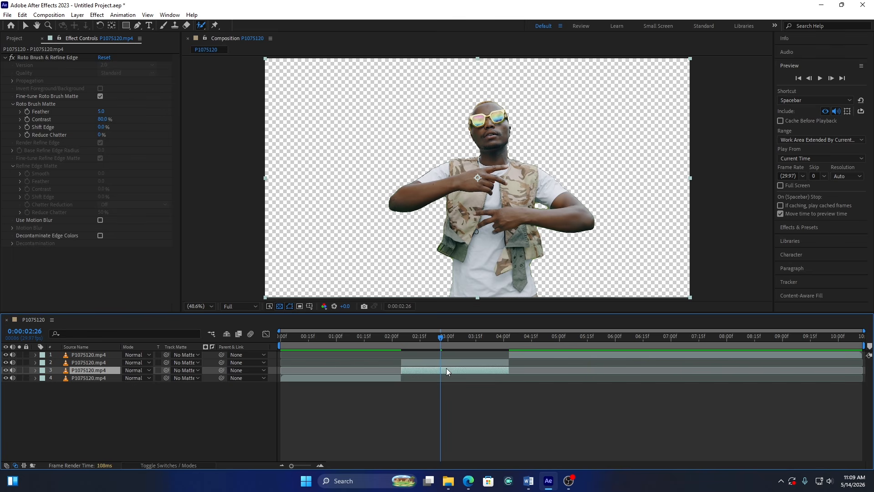
{"action": "left_click", "coordinate": [28, 58]}
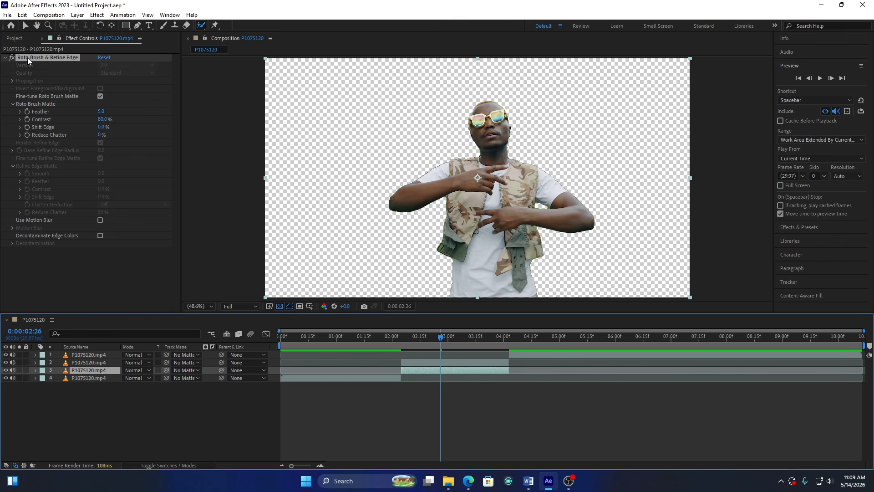
{"action": "key", "text": "Delete"}
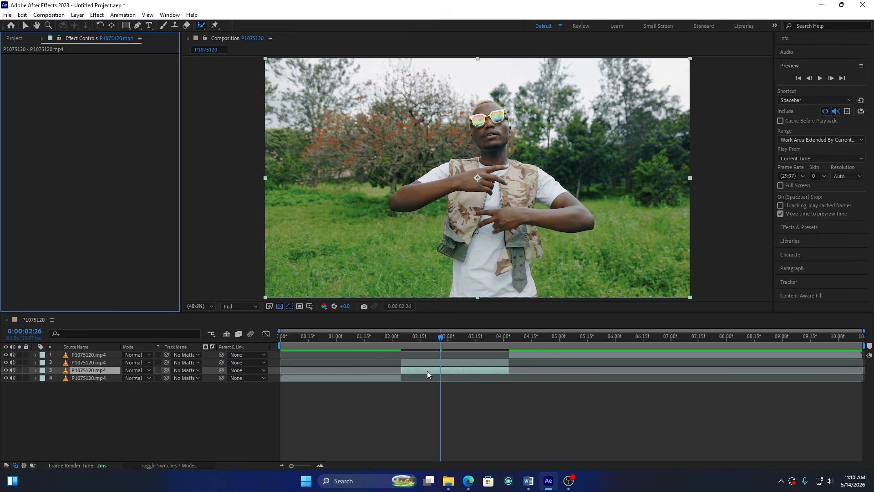
- Search the effects for "offs" and apply Offset to the lower copy of the middle segment, layer 3
{"action": "left_click", "coordinate": [440, 363]}
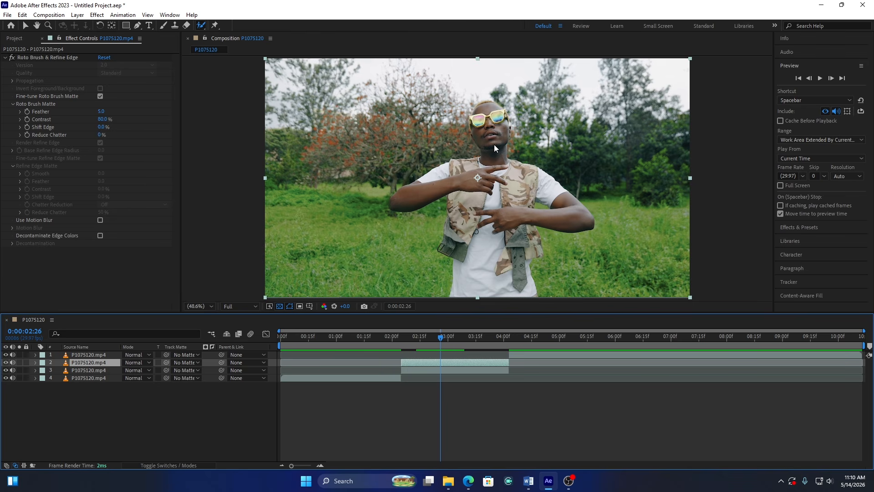
{"action": "left_click", "coordinate": [814, 227]}
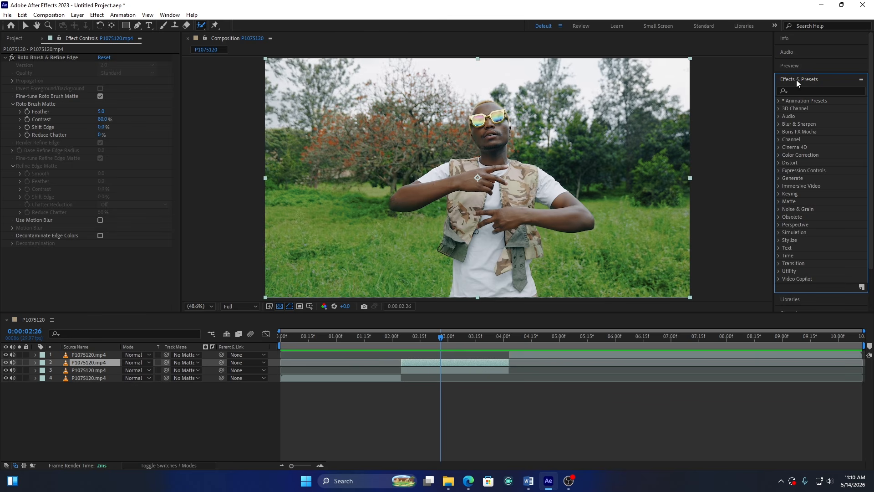
{"action": "left_click", "coordinate": [813, 91]}
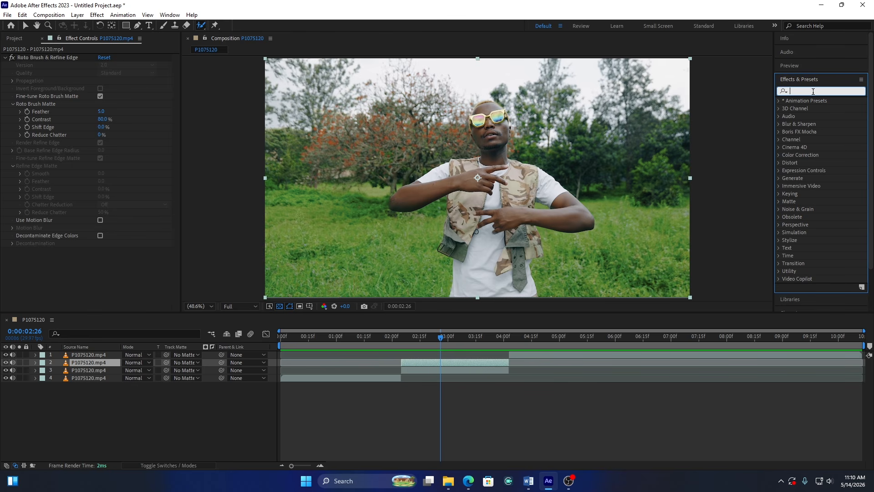
{"action": "type", "text": "off"}
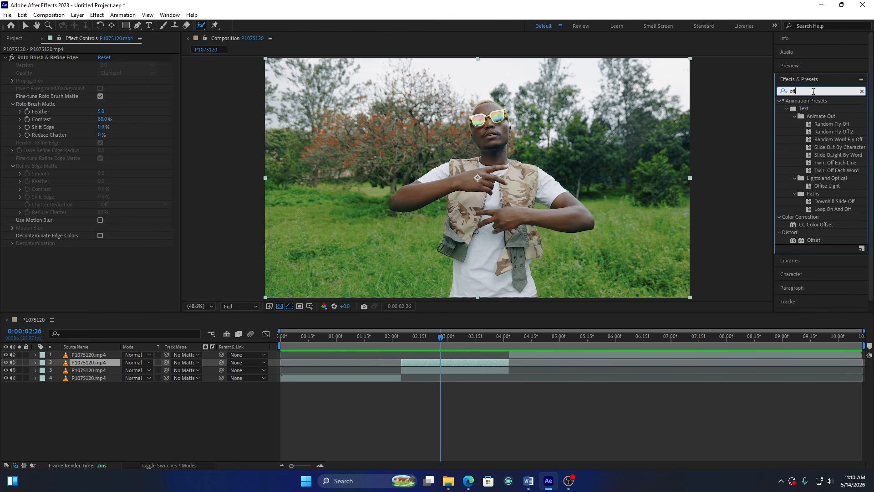
{"action": "type", "text": "s"}
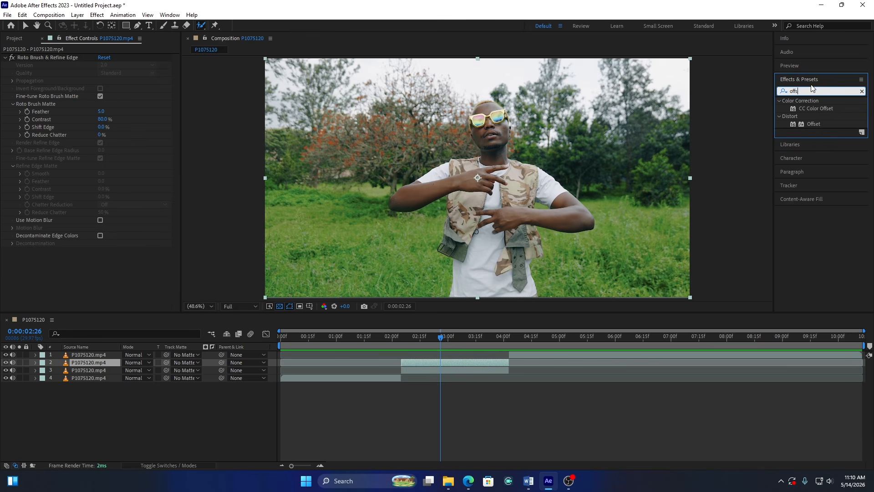
{"action": "left_click", "coordinate": [170, 14]}
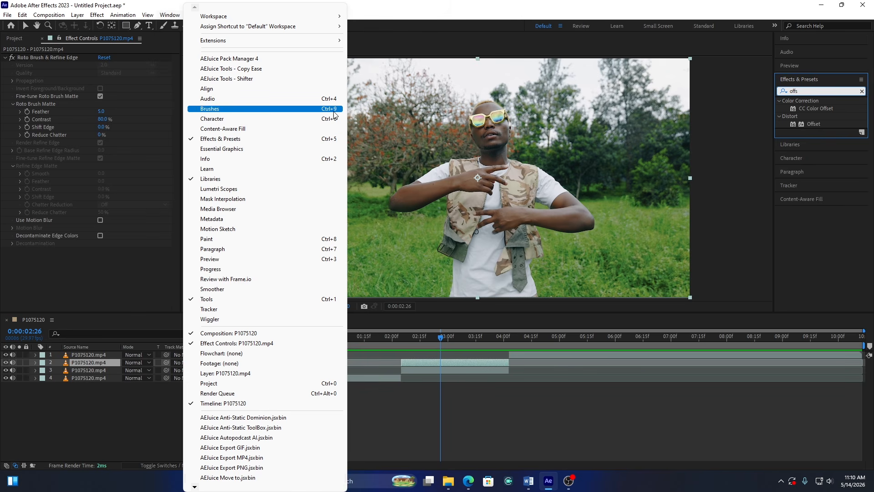
{"action": "left_click", "coordinate": [815, 124]}
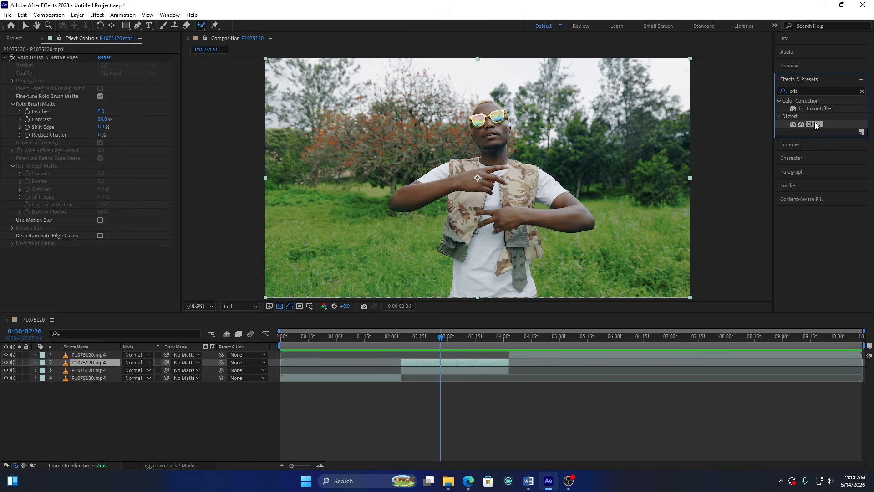
{"action": "left_click_drag", "start_coordinate": [817, 122], "coordinate": [432, 371]}
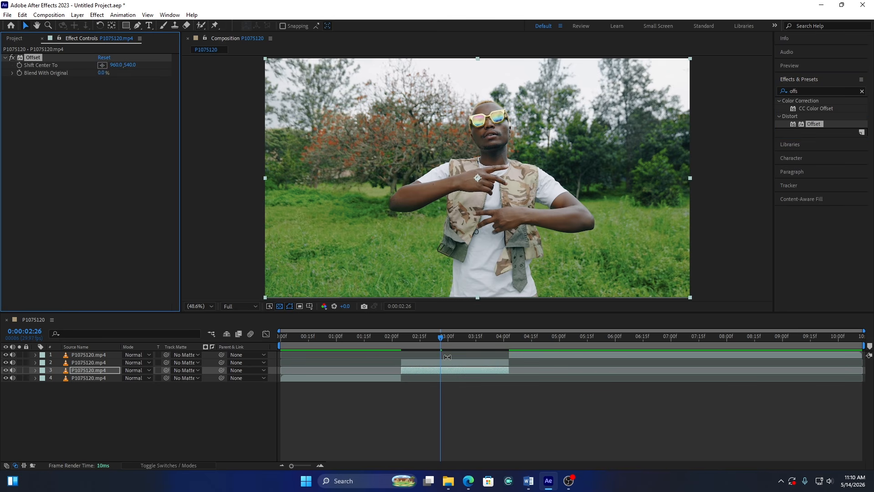
- Expand layer 3's Offset properties and add a starting Shift Center To keyframe at 0:00:02:05
{"action": "left_click", "coordinate": [447, 363]}
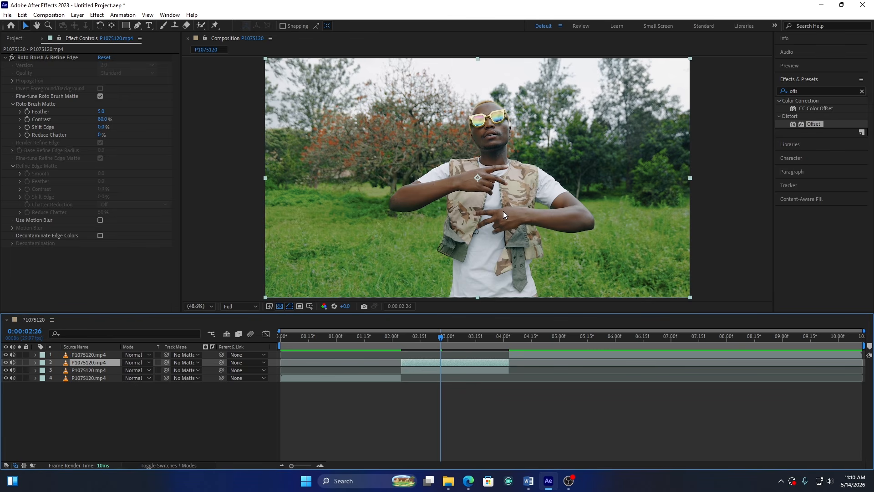
{"action": "left_click", "coordinate": [424, 369]}
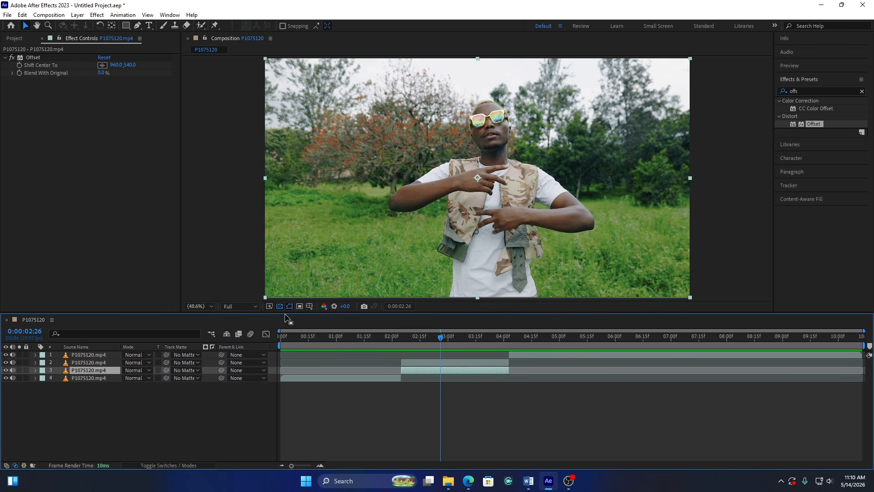
{"action": "left_click", "coordinate": [35, 370]}
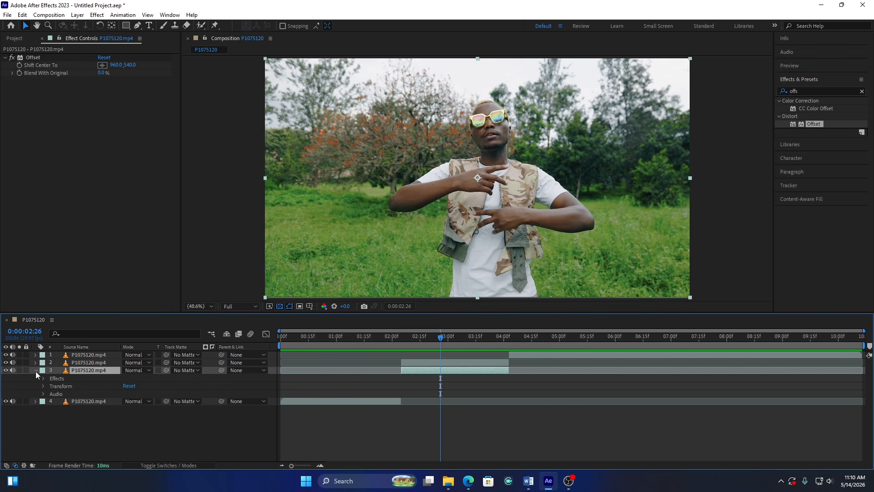
{"action": "left_click", "coordinate": [44, 379]}
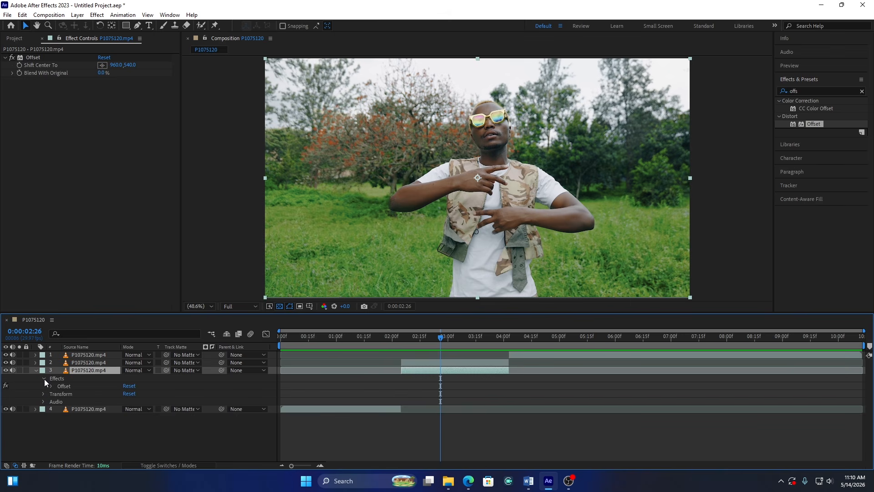
{"action": "left_click", "coordinate": [51, 386]}
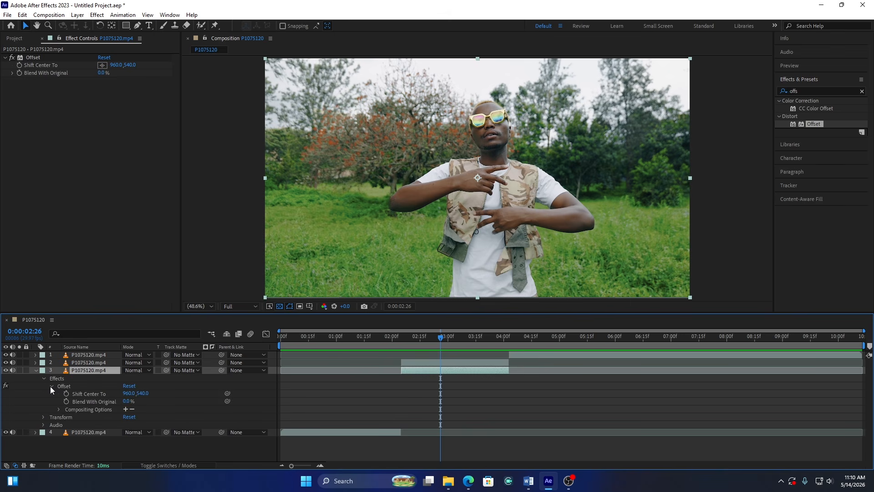
{"action": "left_click_drag", "start_coordinate": [427, 340], "coordinate": [405, 339]}
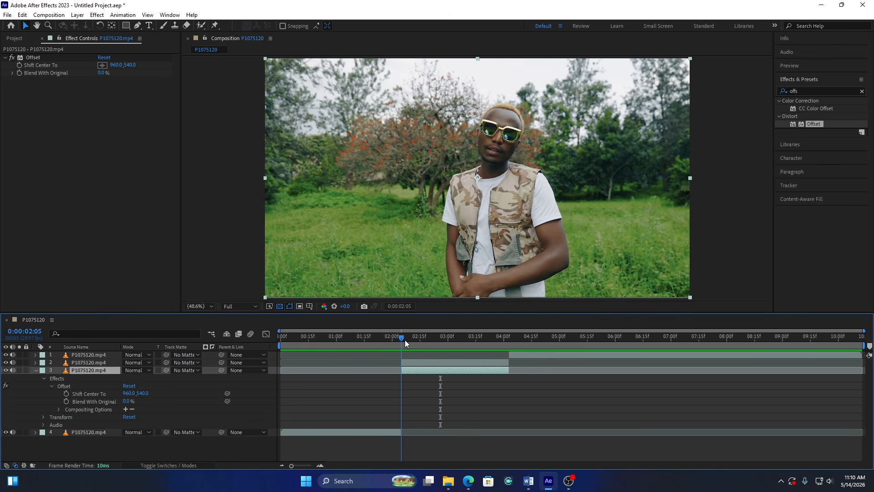
{"action": "left_click", "coordinate": [66, 393]}
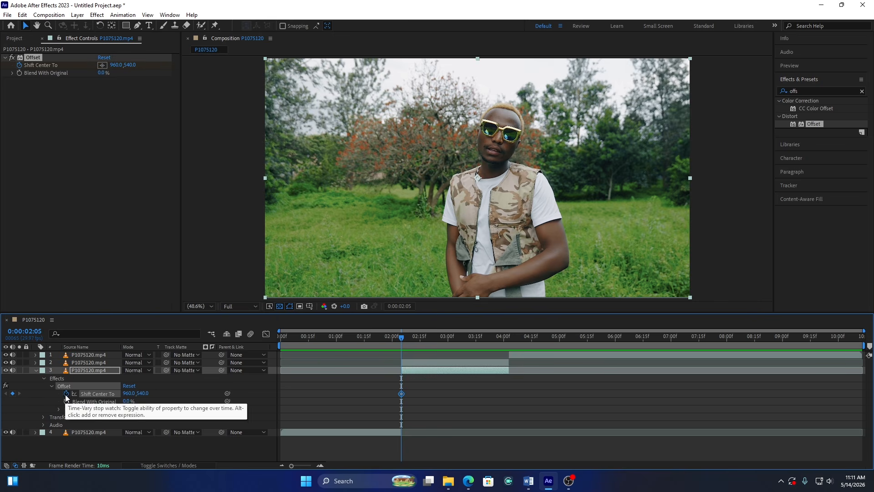
- At 0:00:04:02, set layer 3's Shift Center To to 8641.0, 540.0 to create the ending keyframe
{"action": "left_click_drag", "start_coordinate": [407, 337], "coordinate": [503, 360]}
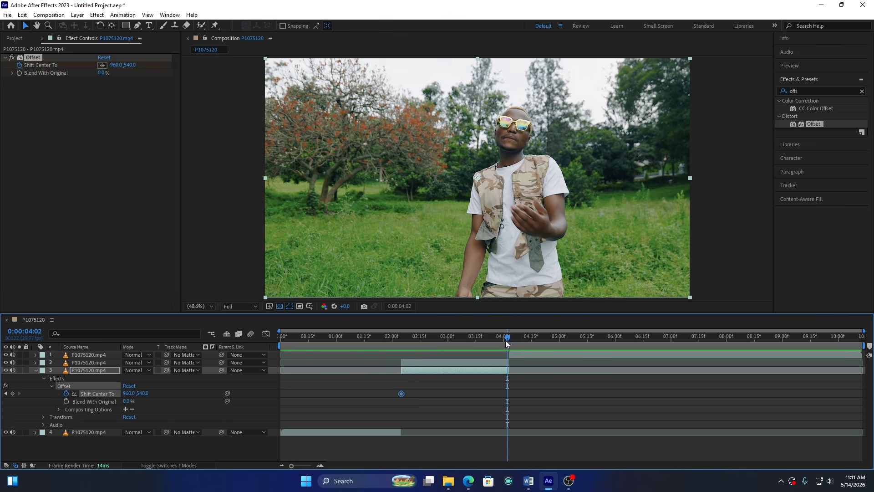
{"action": "left_click", "coordinate": [486, 370]}
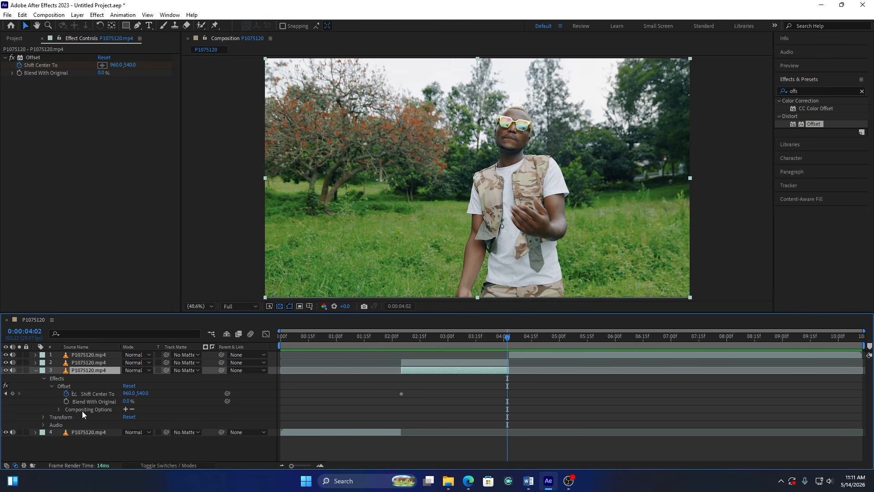
{"action": "left_click_drag", "start_coordinate": [133, 394], "coordinate": [847, 326]}
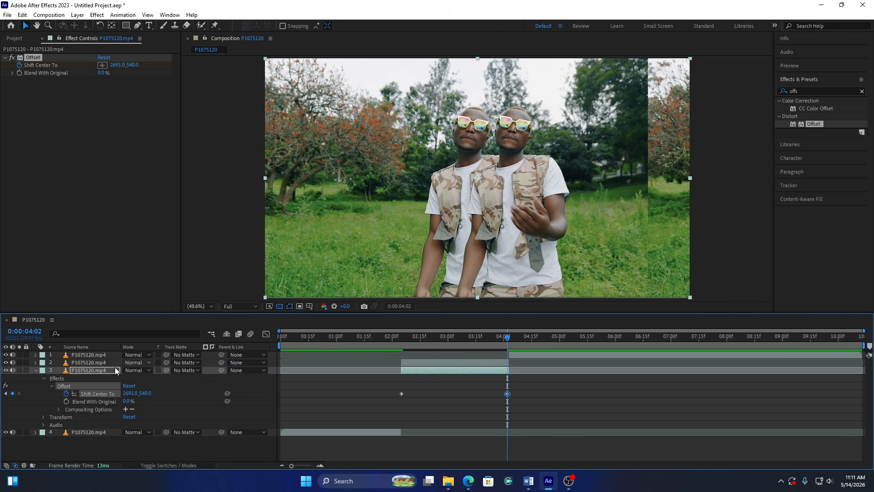
{"action": "left_click_drag", "start_coordinate": [130, 394], "coordinate": [867, 381]}
{"action": "left_click_drag", "start_coordinate": [131, 397], "coordinate": [198, 397]}
{"action": "left_click_drag", "start_coordinate": [129, 394], "coordinate": [838, 367]}
- Preview the sliding background animation from just before the middle segment
{"action": "left_click", "coordinate": [399, 337]}
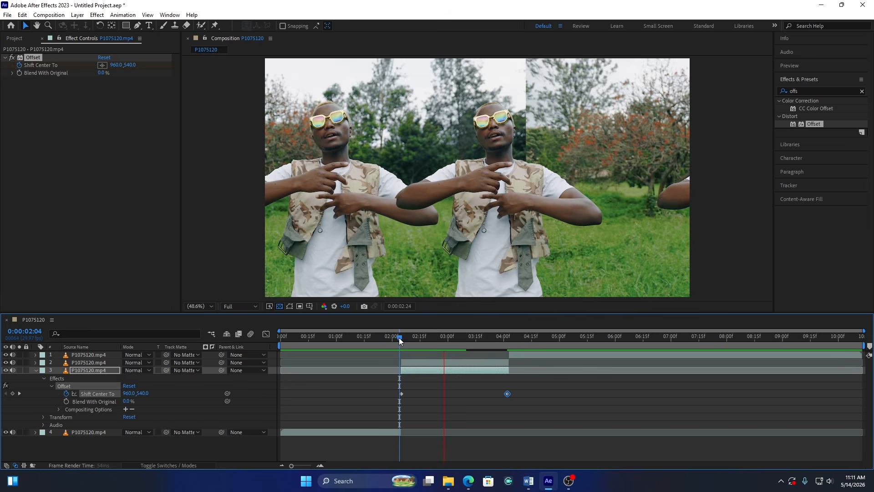
{"action": "left_click", "coordinate": [398, 339]}
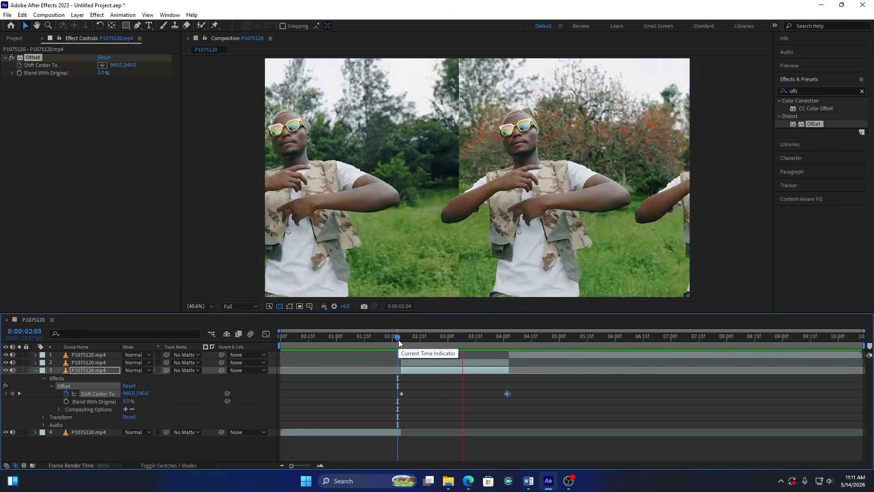
{"action": "key", "text": "space"}
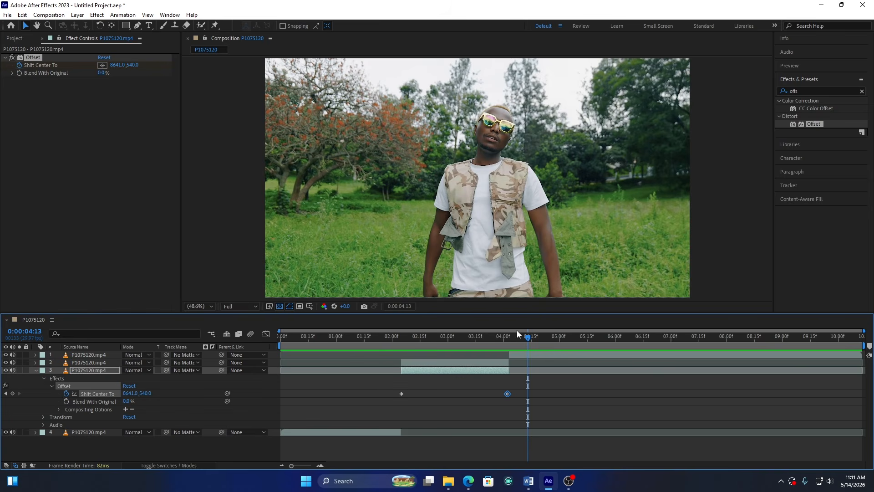
- Search the effects for "direc", apply Directional Blur to layer 3, and expand its properties in the timeline
{"action": "left_click", "coordinate": [504, 341]}
{"action": "left_click_drag", "start_coordinate": [504, 340], "coordinate": [507, 340]}
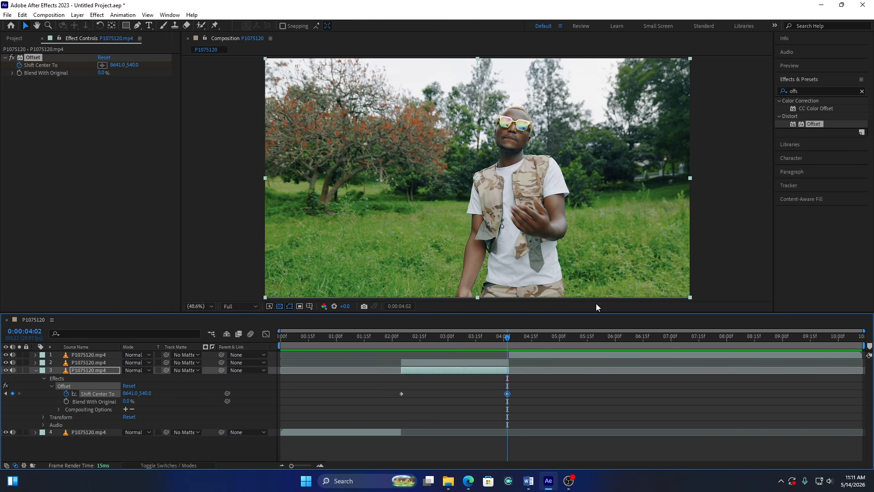
{"action": "key", "text": "ctrl+5"}
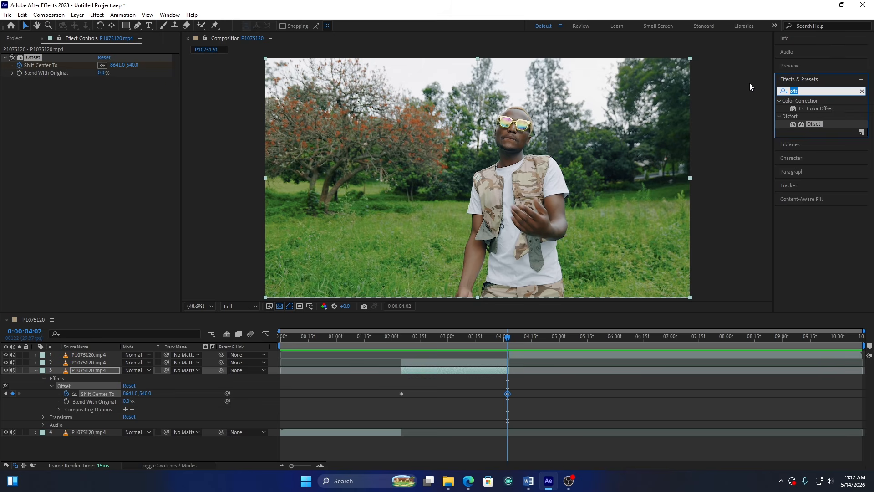
{"action": "type", "text": "direc"}
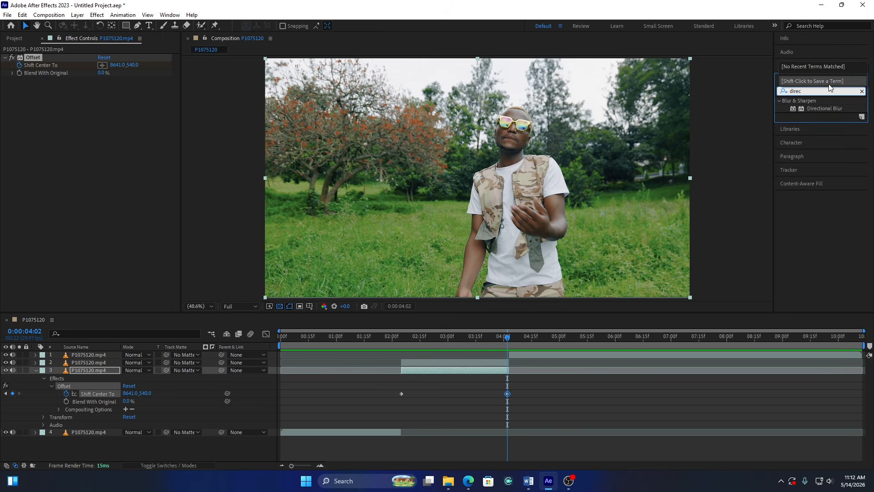
{"action": "left_click_drag", "start_coordinate": [825, 109], "coordinate": [432, 370]}
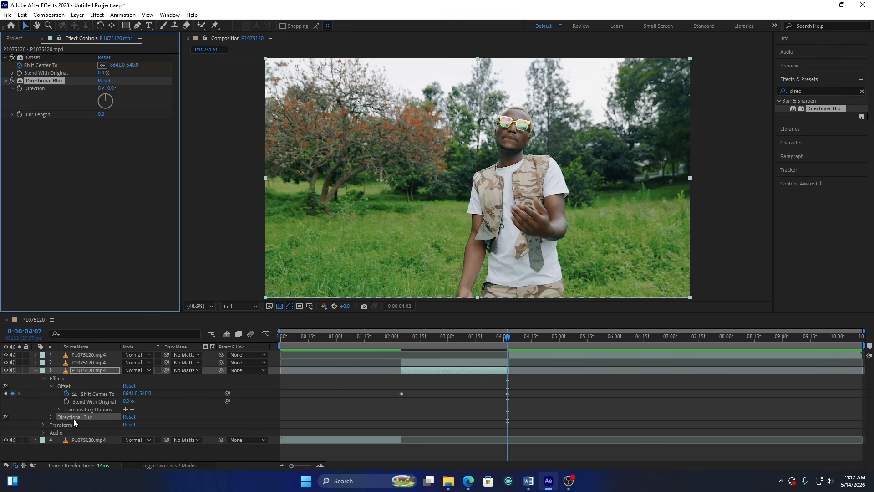
{"action": "left_click", "coordinate": [50, 386]}
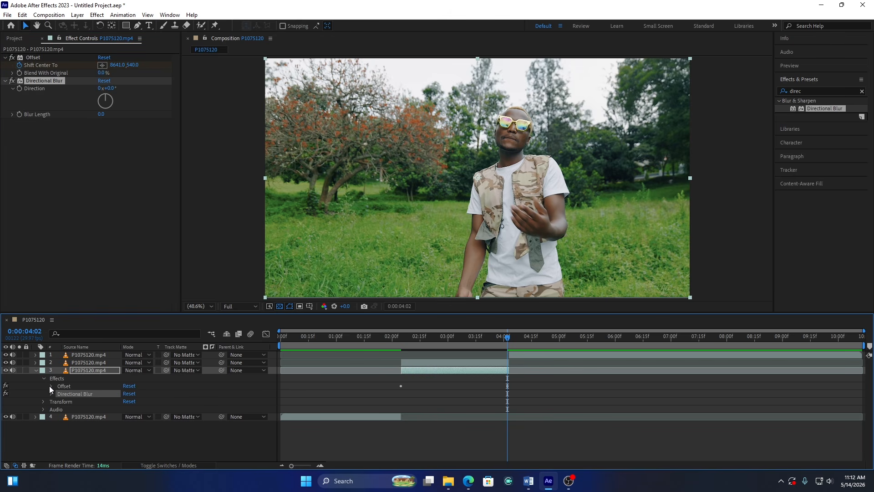
{"action": "left_click", "coordinate": [51, 393]}
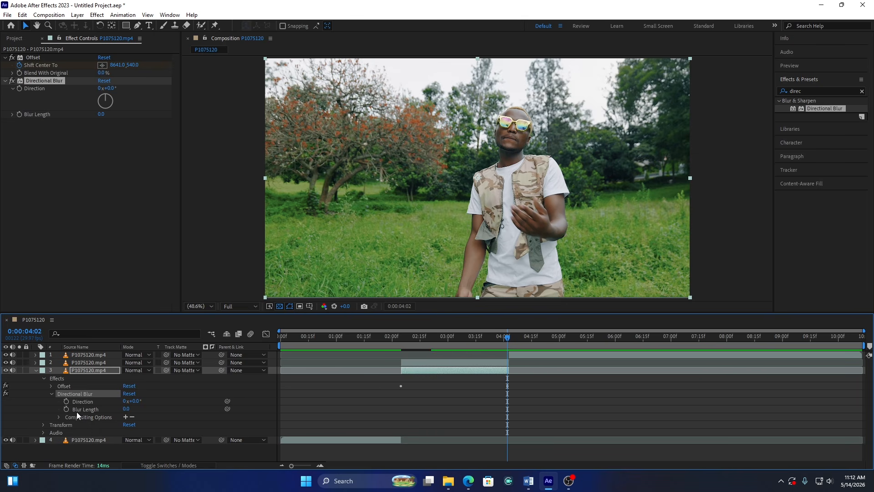
- Try a Directional Blur length of 22.9 on layer 3 at 0:00:02:17, and undo it
{"action": "left_click", "coordinate": [422, 348]}
{"action": "left_click_drag", "start_coordinate": [126, 409], "coordinate": [237, 421]}
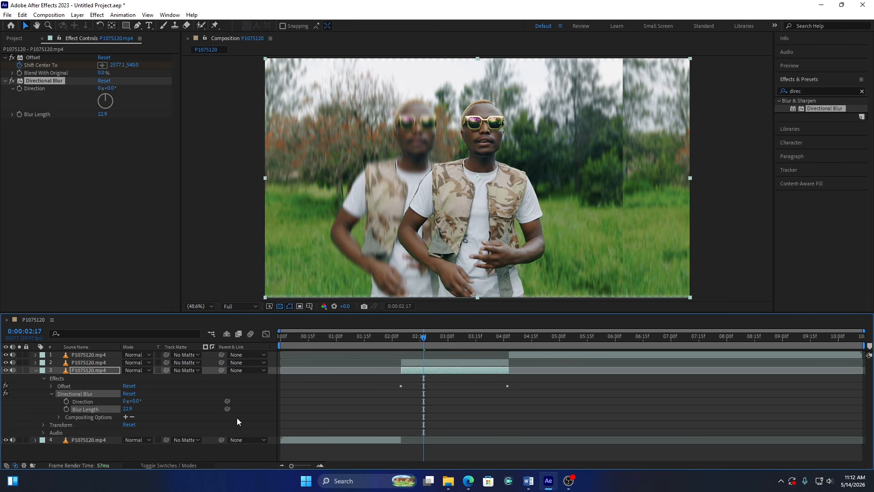
{"action": "key", "text": "ctrl+z"}
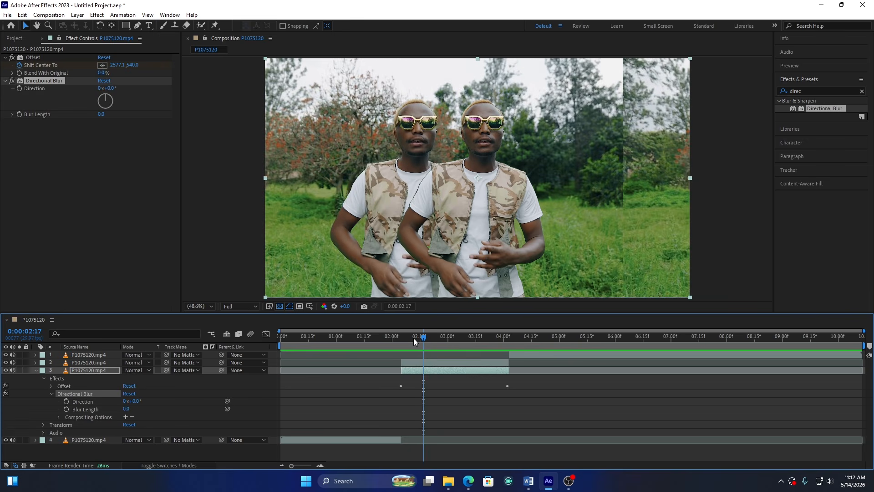
- Keyframe layer 3's Blur Length at 0.0 at 0:00:02:05 and 25.4 at 0:00:02:07, and add a holding keyframe at 0:00:03:17
{"action": "left_click_drag", "start_coordinate": [414, 338], "coordinate": [405, 339]}
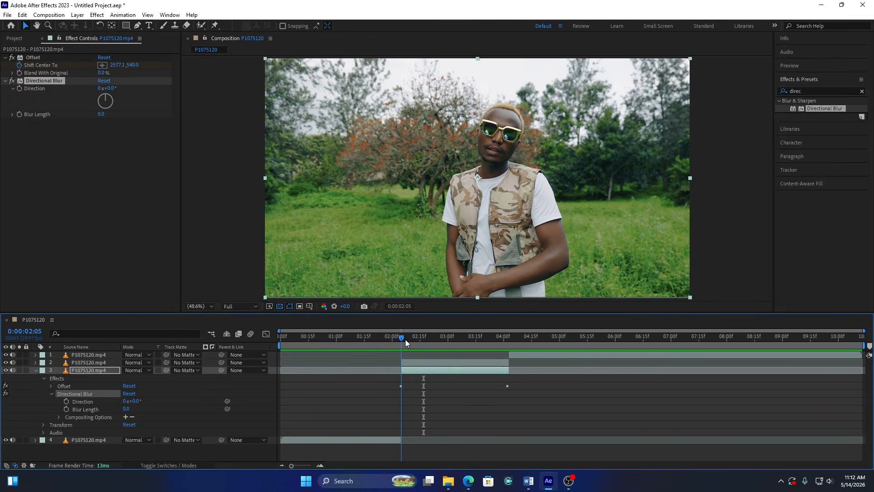
{"action": "left_click", "coordinate": [66, 408]}
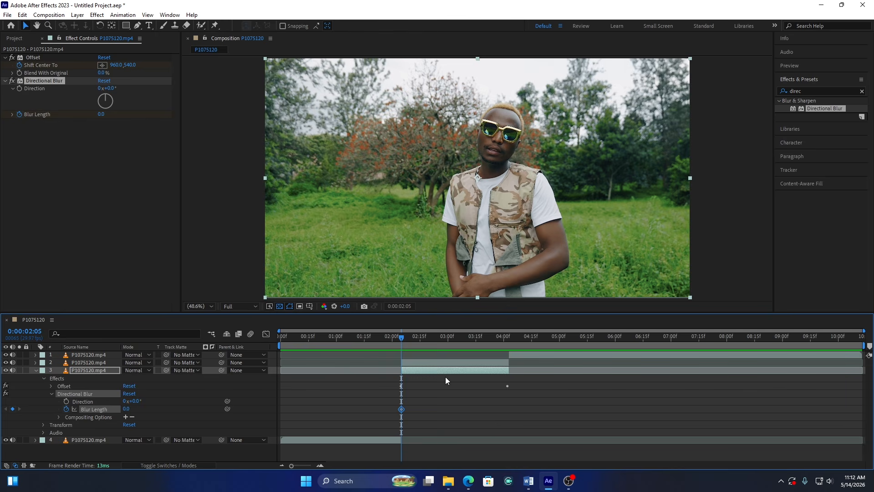
{"action": "left_click_drag", "start_coordinate": [402, 338], "coordinate": [405, 339]}
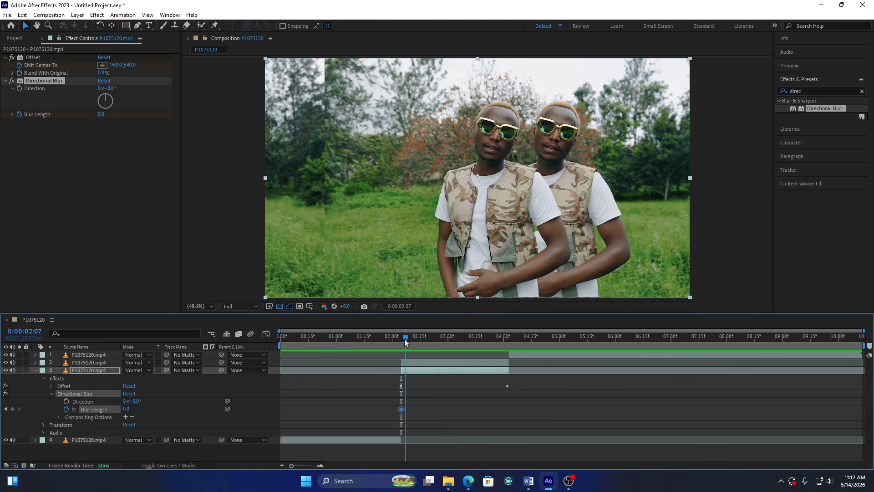
{"action": "left_click_drag", "start_coordinate": [125, 408], "coordinate": [245, 410]}
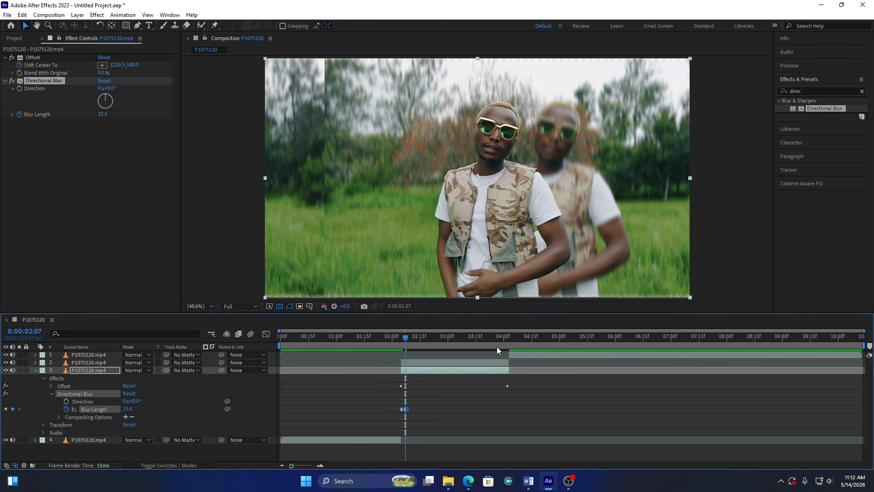
{"action": "mouse_move", "coordinate": [487, 339]}
{"action": "left_mouse_down"}
{"action": "mouse_move", "coordinate": [497, 339]}
{"action": "mouse_move", "coordinate": [479, 340]}
{"action": "left_mouse_up"}
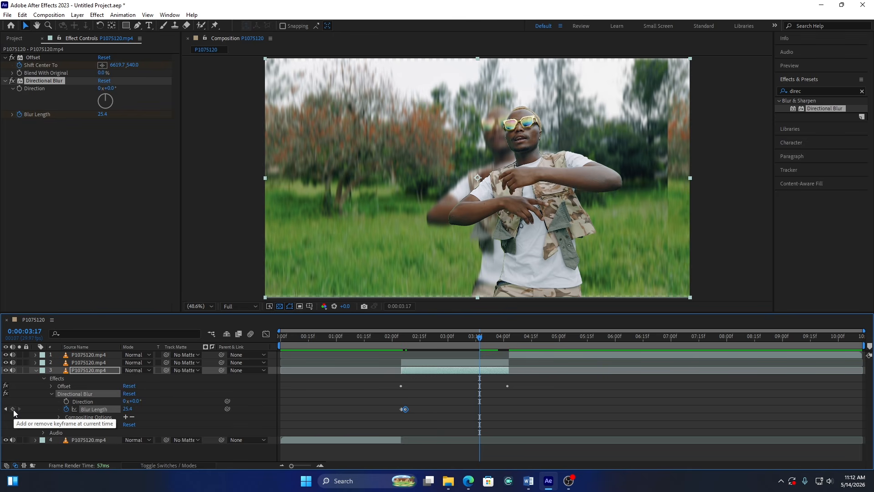
{"action": "left_click", "coordinate": [13, 409]}
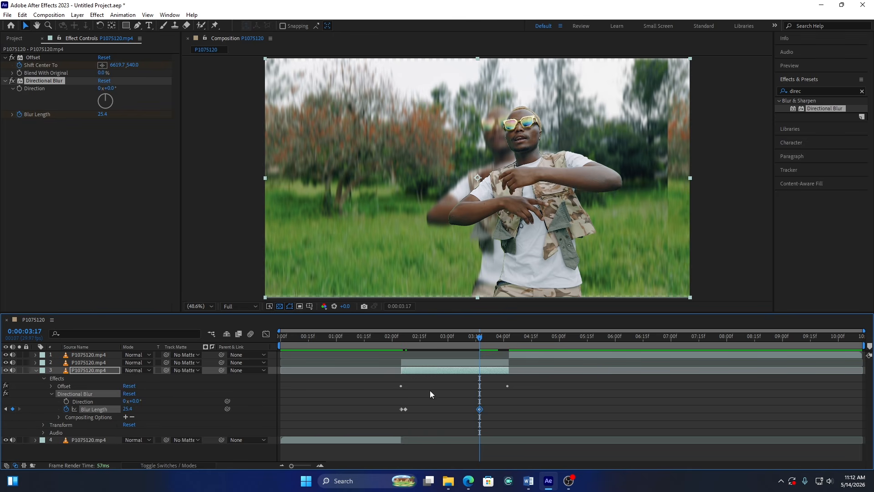
- Add a Blur Length keyframe of 0 on layer 3 at 0:00:04:00 to fade out the directional blur
{"action": "left_click_drag", "start_coordinate": [487, 337], "coordinate": [503, 339]}
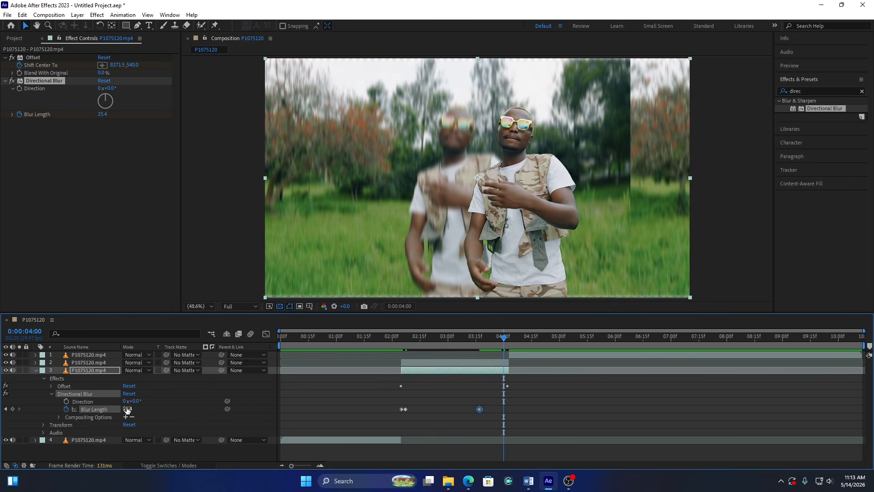
{"action": "left_click", "coordinate": [128, 408]}
{"action": "type", "text": "0"}
{"action": "key", "text": "Return"}
- Set layer 3's Directional Blur direction to 90° with the playhead at 0:00:03:04
{"action": "left_click", "coordinate": [456, 338]}
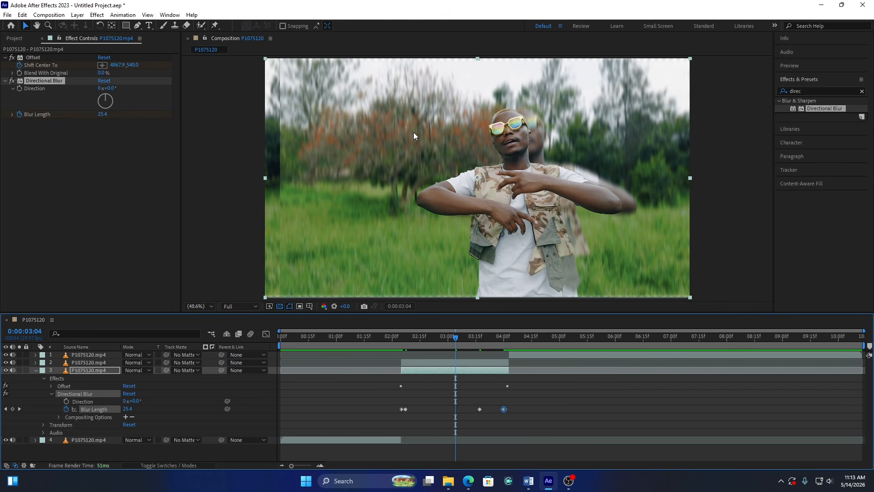
{"action": "left_click", "coordinate": [136, 400]}
{"action": "type", "text": "90"}
{"action": "key", "text": "Return"}
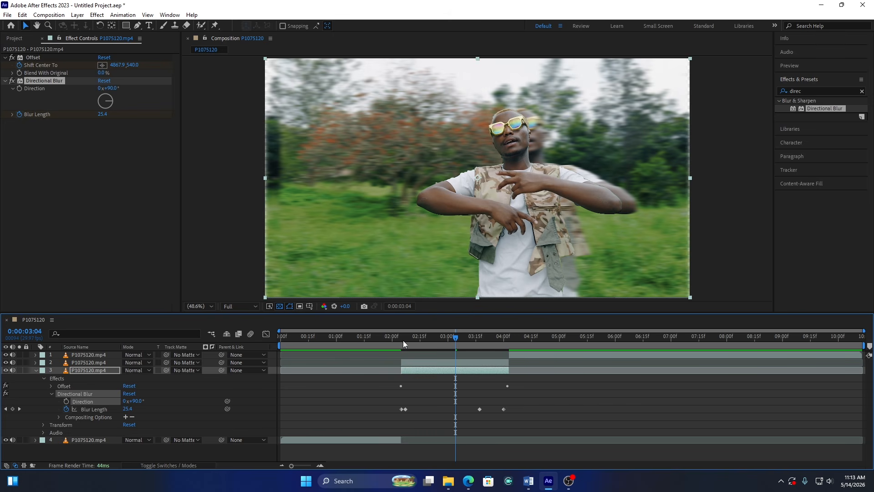
- Preview the blurred sliding background through the middle segment, starting from 0:00:02:00
{"action": "left_click_drag", "start_coordinate": [403, 340], "coordinate": [393, 339]}
{"action": "key", "text": "space"}
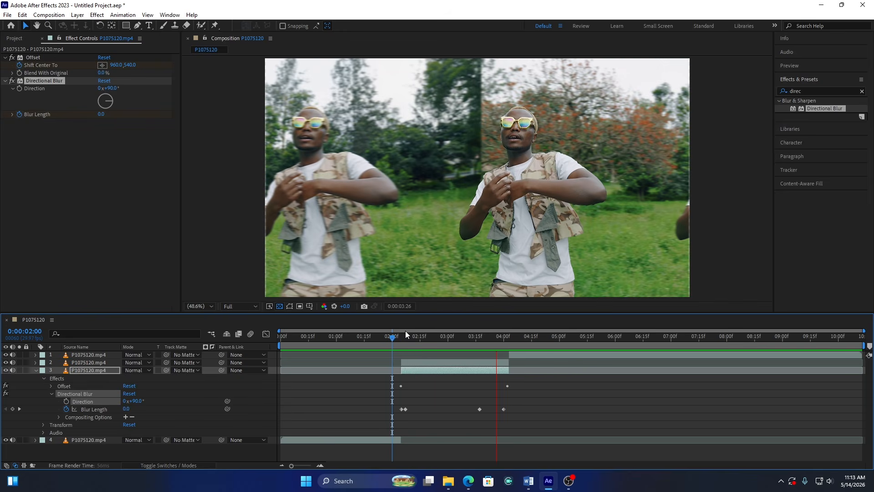
{"action": "left_click", "coordinate": [392, 338]}
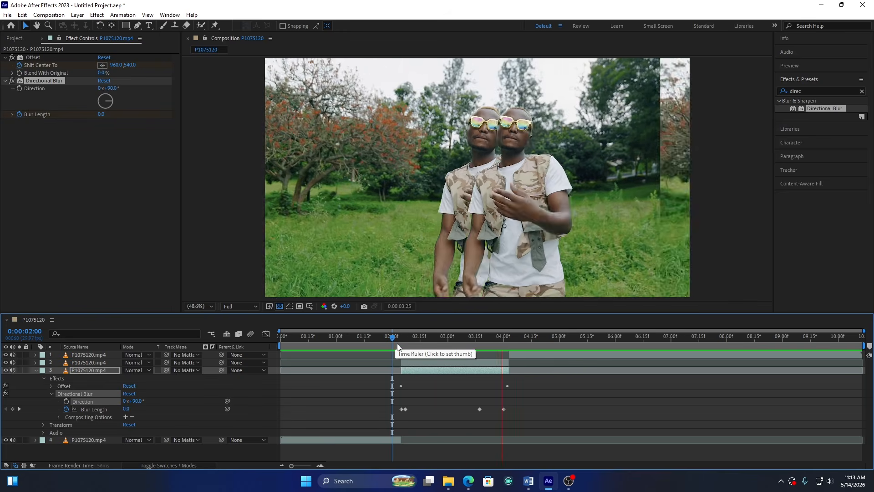
{"action": "key", "text": "space"}
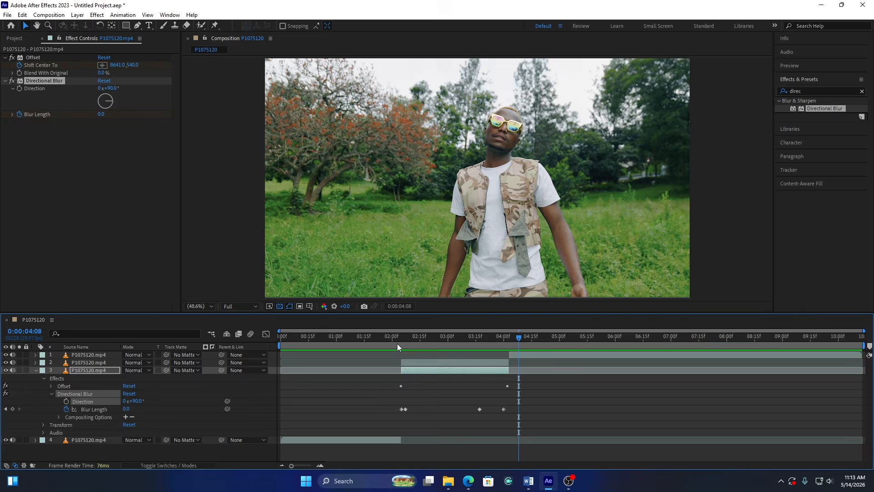
- Move the playhead to 0:00:02:25, collapse layer 3's properties, and duplicate the layer
{"action": "left_click", "coordinate": [438, 339]}
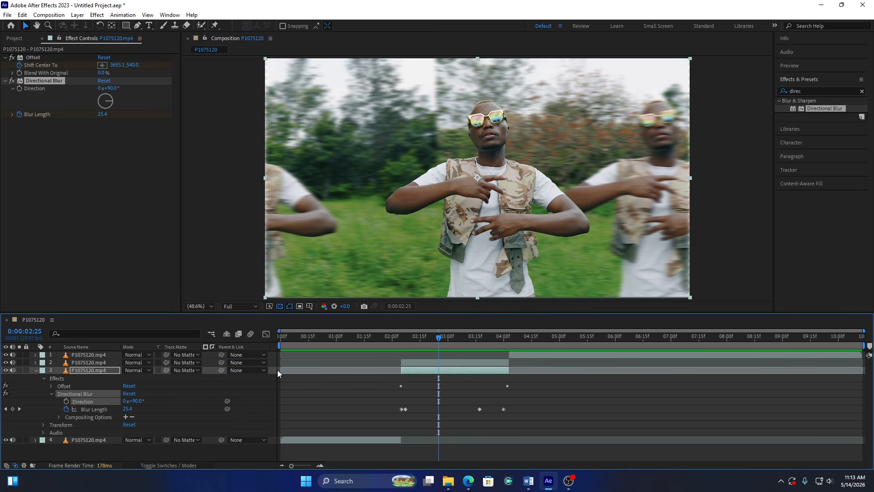
{"action": "left_click", "coordinate": [36, 370]}
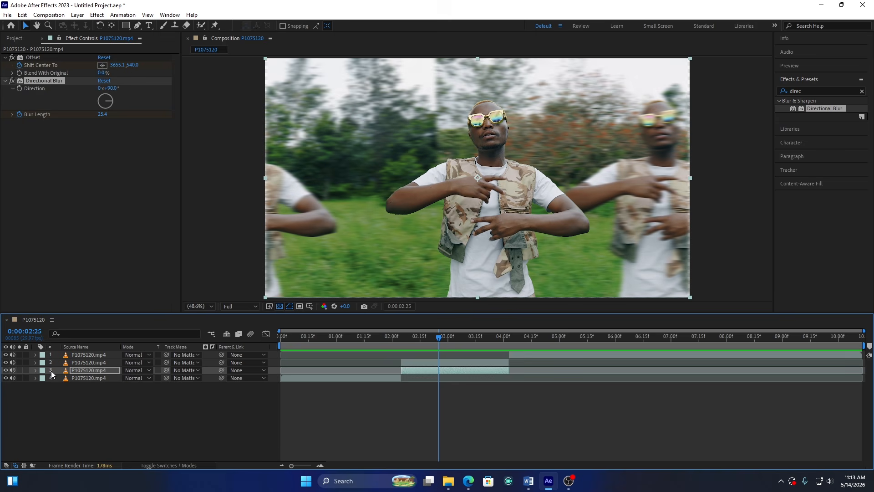
{"action": "left_click", "coordinate": [91, 370]}
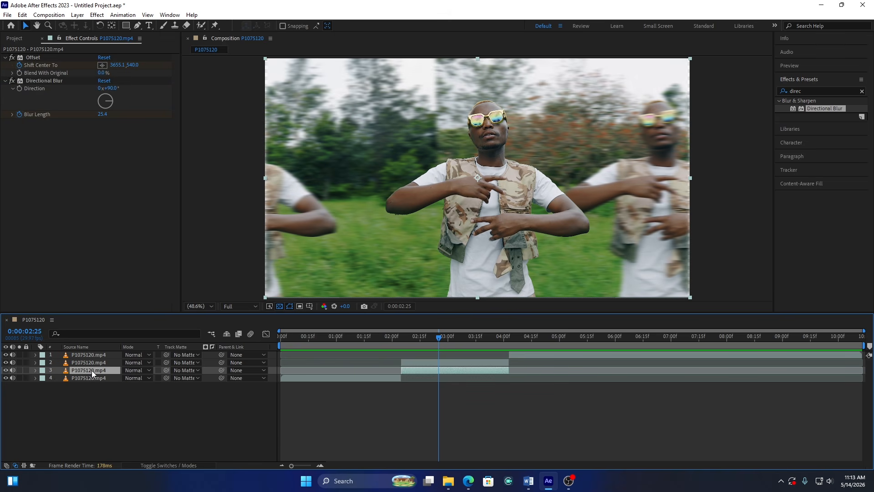
{"action": "key", "text": "ctrl+d"}
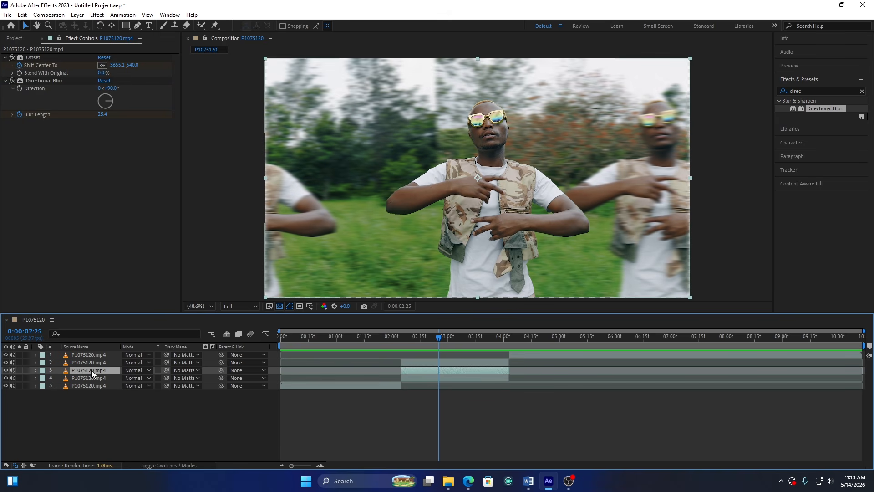
- Delete the Directional Blur effect from layer 4, the lower copy of the background, keeping its Offset effect
{"action": "left_click", "coordinate": [431, 379]}
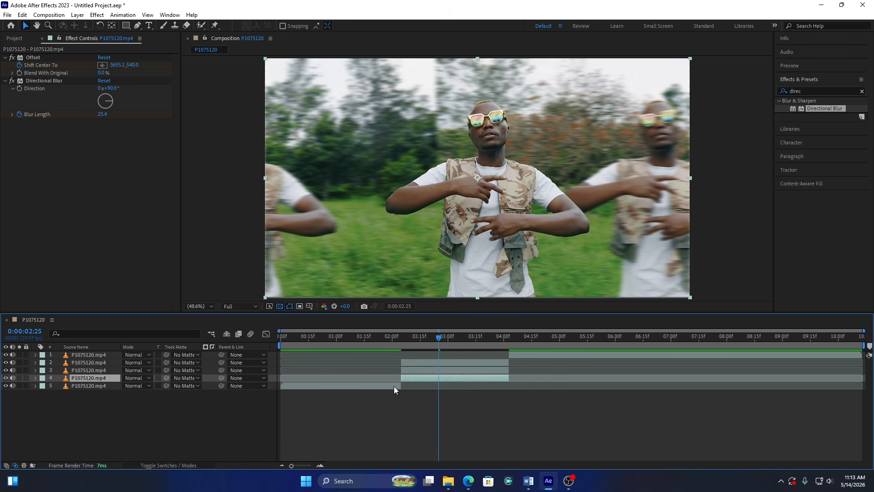
{"action": "left_click", "coordinate": [36, 378]}
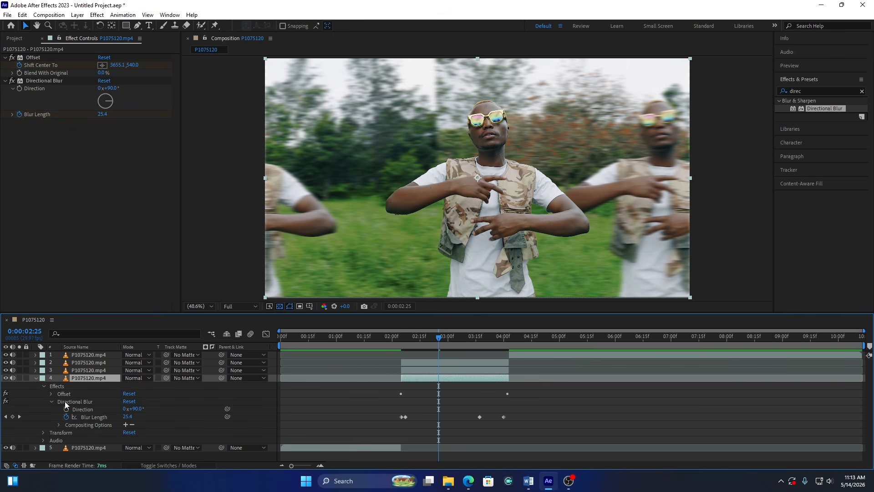
{"action": "left_click", "coordinate": [90, 400]}
{"action": "key", "text": "Delete"}
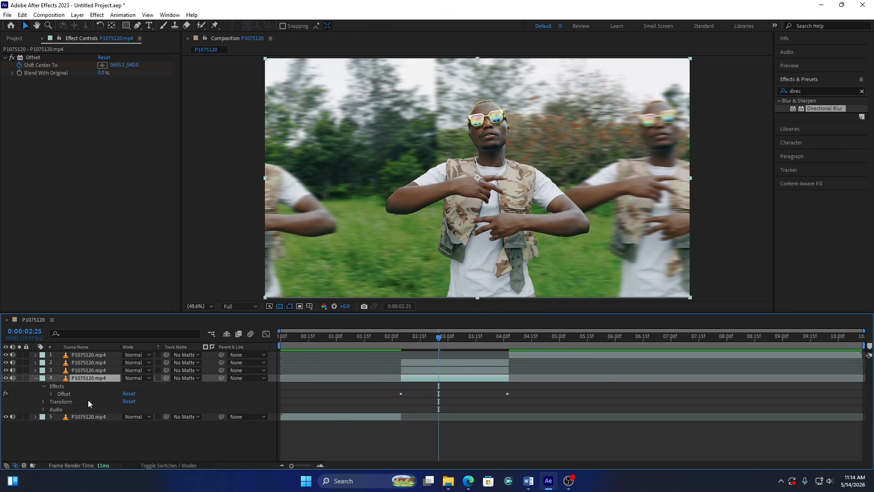
{"action": "left_click", "coordinate": [214, 446]}
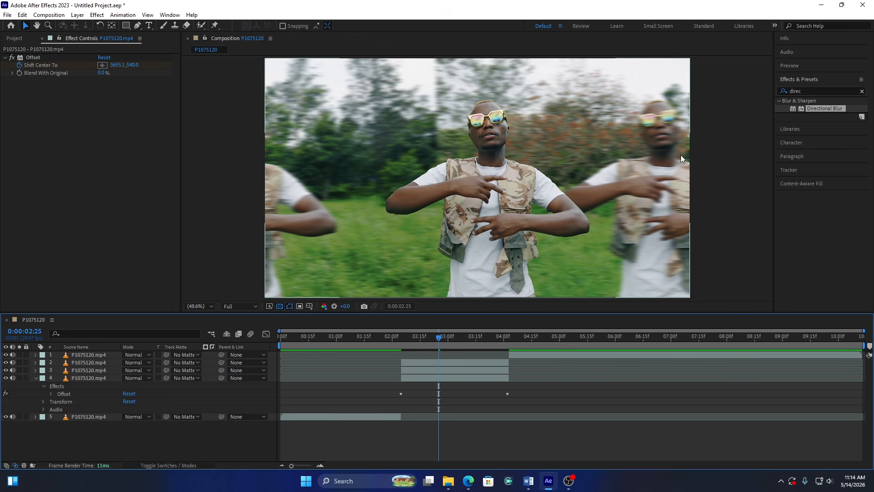
- Preview the composition from 0:00:01:27 to past the end of the middle segment
{"action": "left_click_drag", "start_coordinate": [403, 336], "coordinate": [386, 336]}
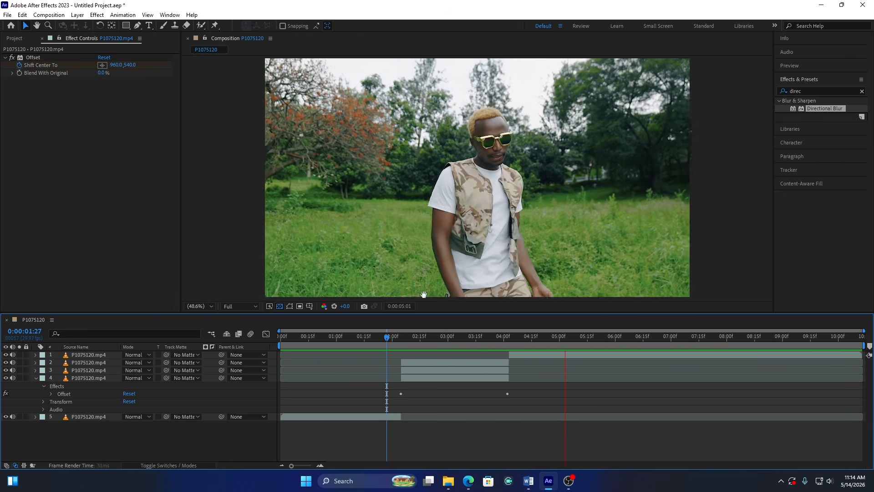
{"action": "key", "text": "space"}
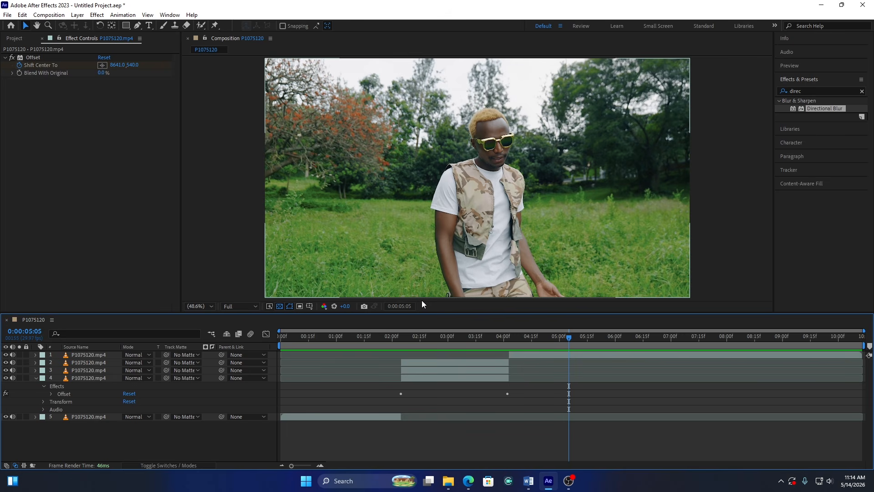